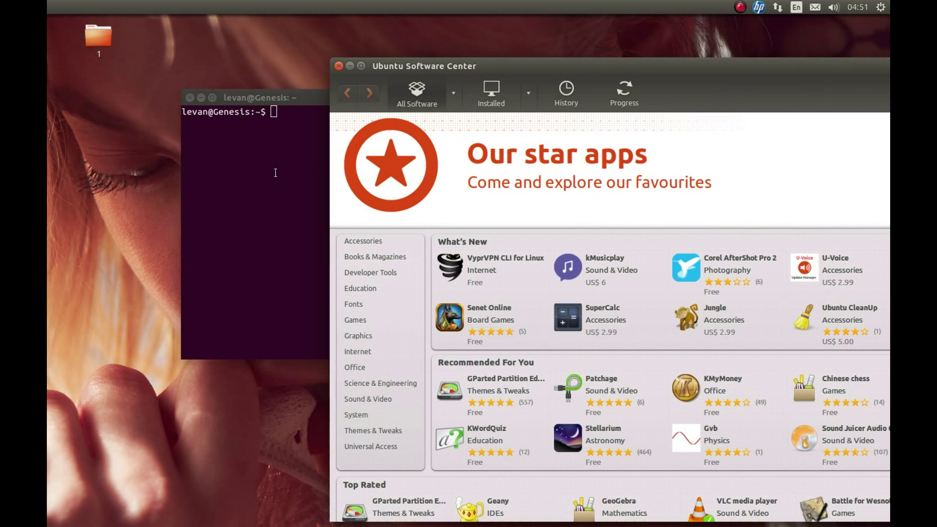
Search the Ubuntu Software Center for "clamav" and select the Anti-virus utility for Unix - command-line interface entry.
drag(660, 69, 446, 72)
click(732, 96)
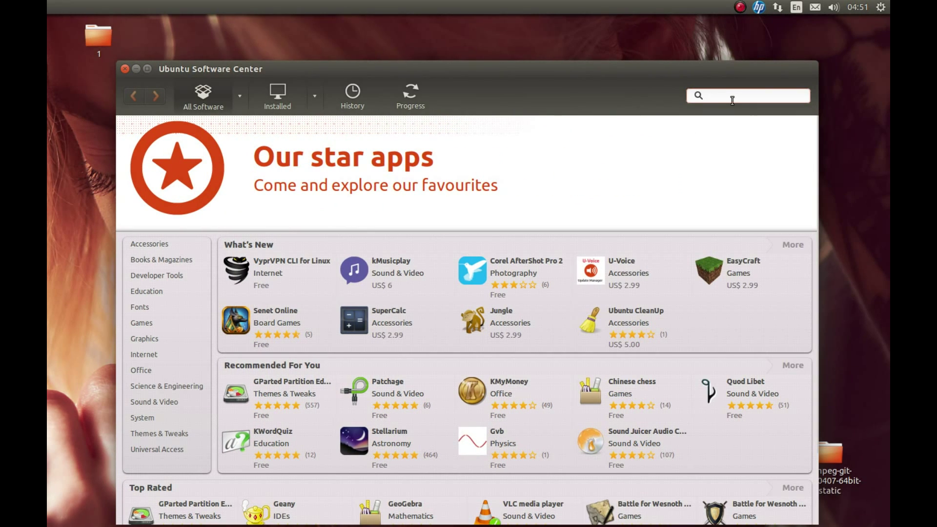
text(clamav)
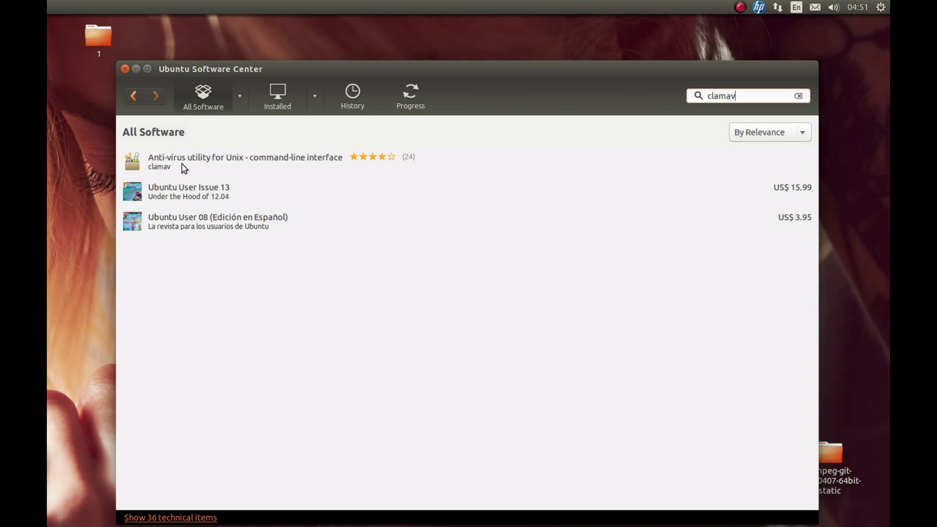
click(264, 156)
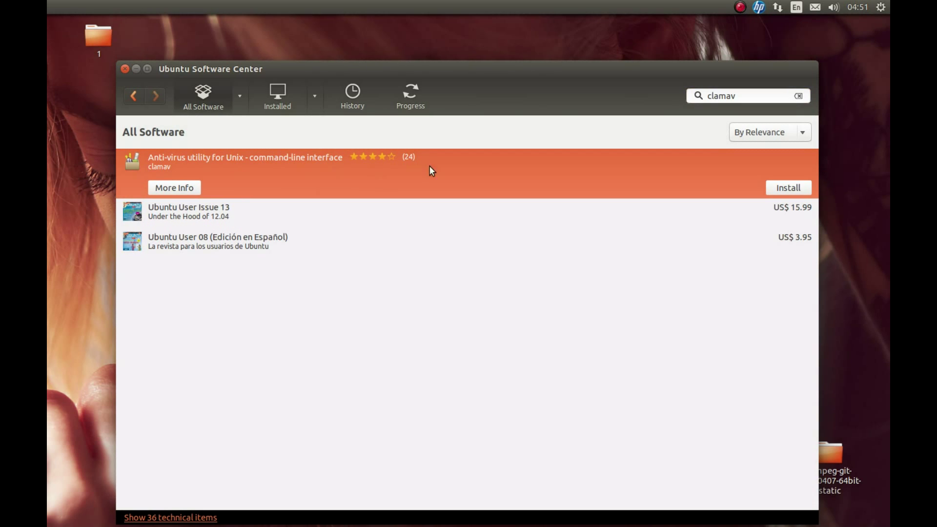
Write the command "sudo apt-get install clamav" at a new terminal prompt without running it.
key(ctrl+alt+t)
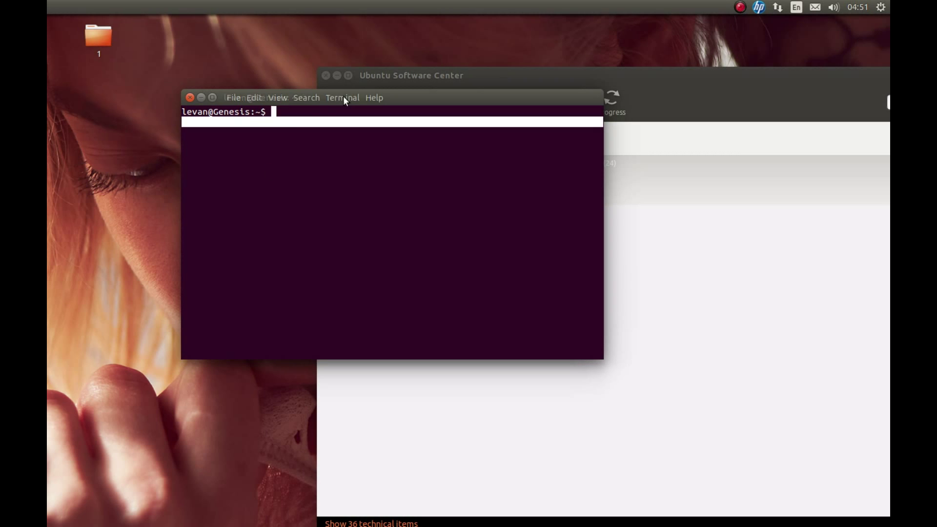
drag(343, 96, 295, 146)
text(sudo apt-get install clamav)
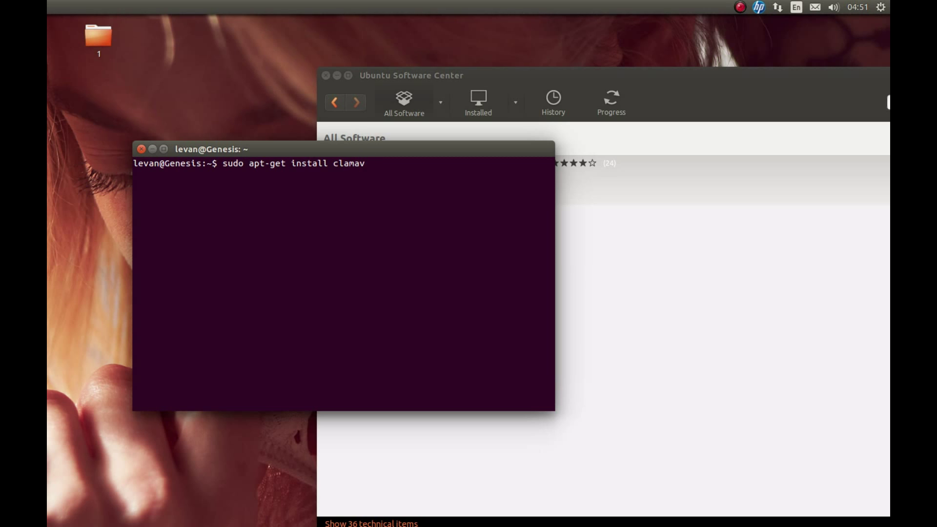
drag(436, 77, 407, 66)
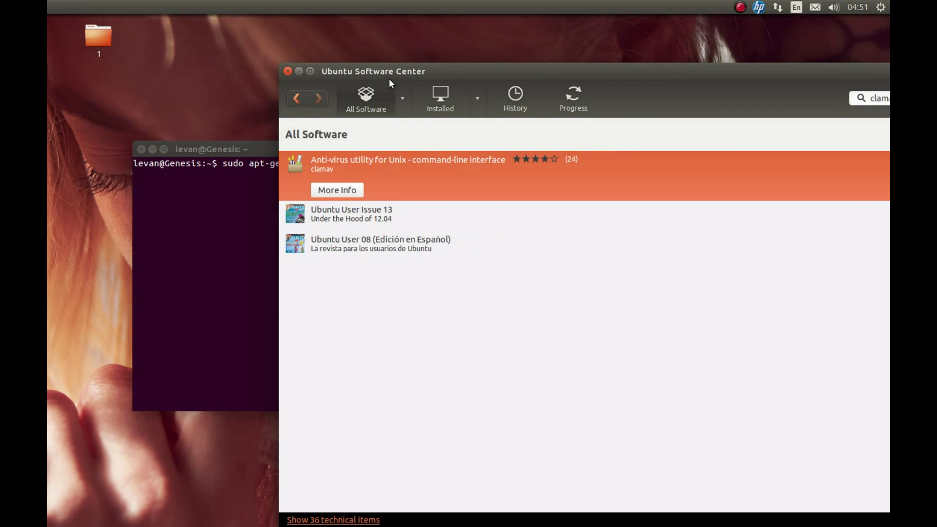
drag(228, 150, 211, 165)
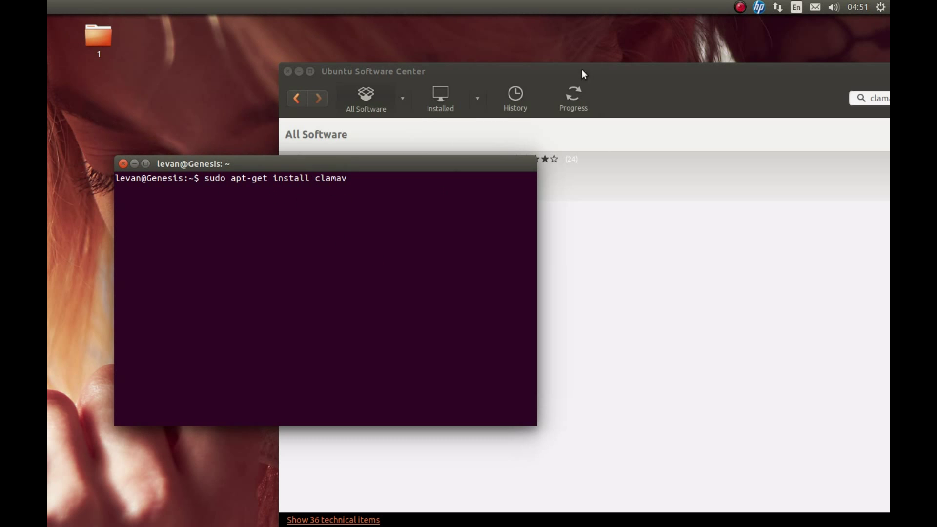
Install the clamav package from the Software Center and authenticate with the account password.
click(563, 74)
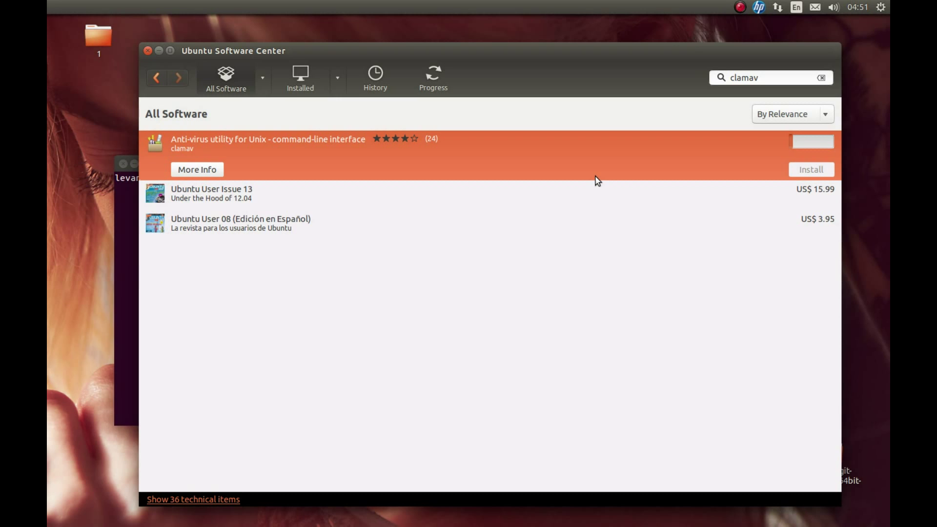
text(•••)
key(Return)
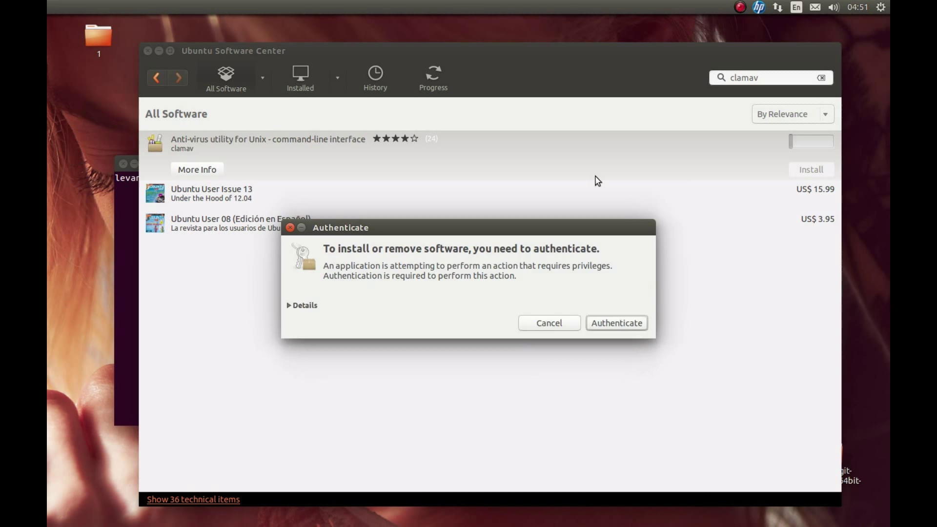
Close the unused terminal window and minimize the Software Center to clear the desktop.
click(125, 268)
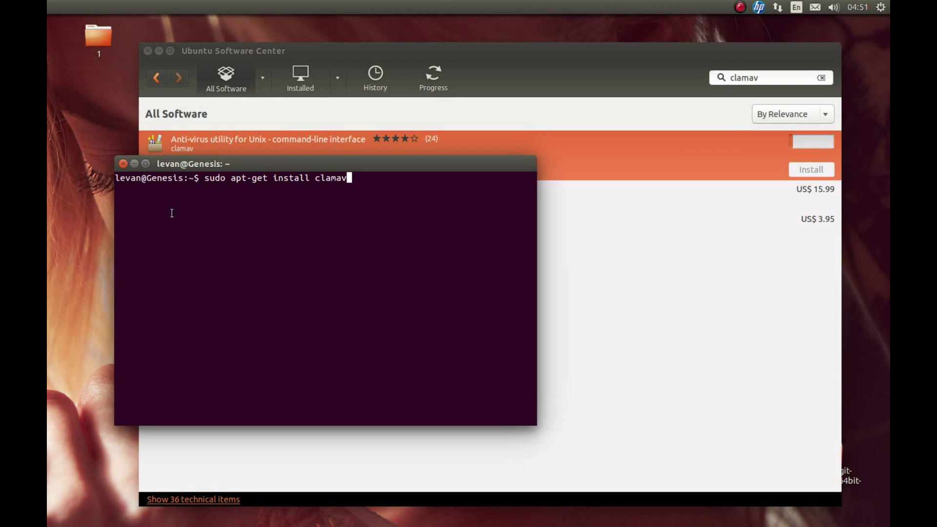
click(123, 164)
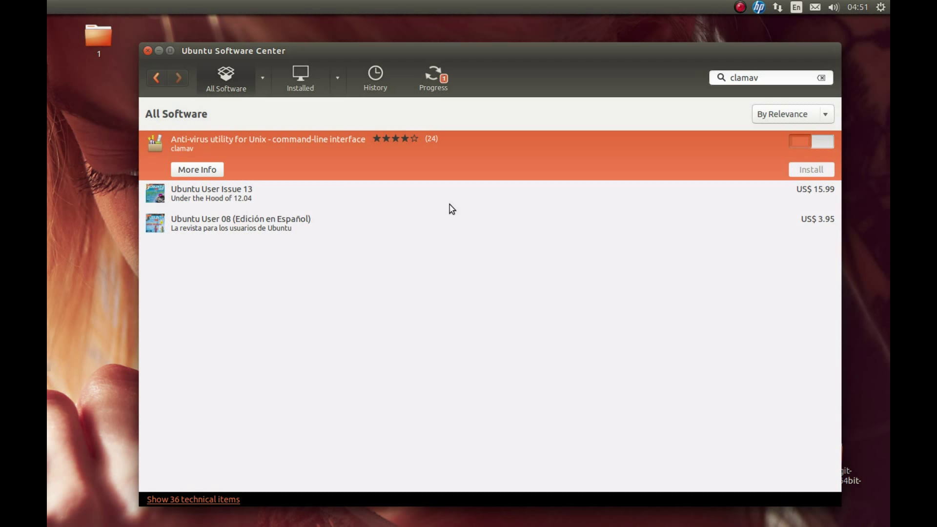
click(158, 51)
drag(310, 229, 595, 436)
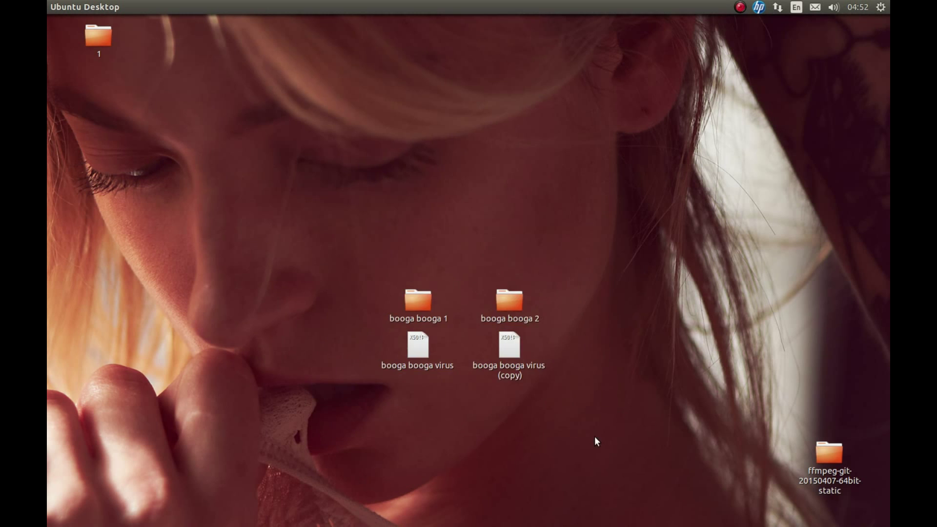
Switch to Firefox, read the Kaspersky page on the EICAR test virus, and close its tab.
click(47, 205)
mouse_move(46, 206)
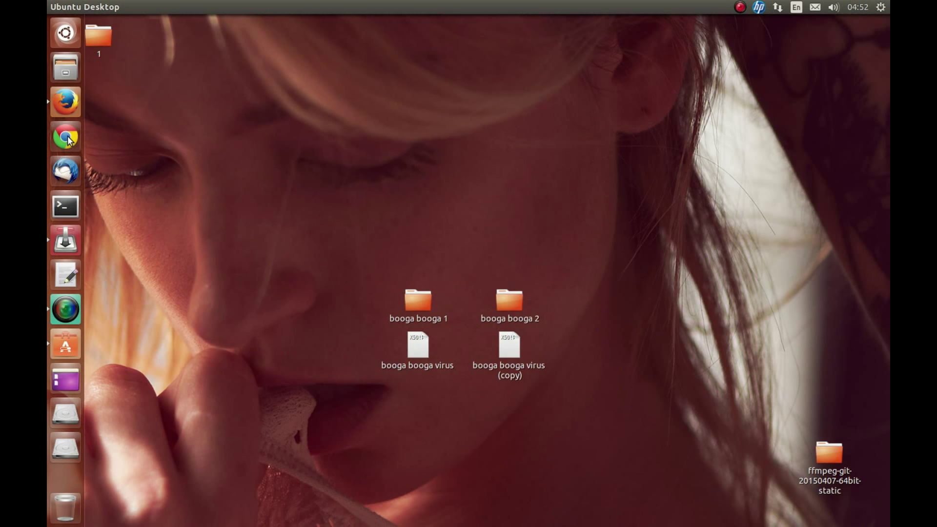
click(64, 103)
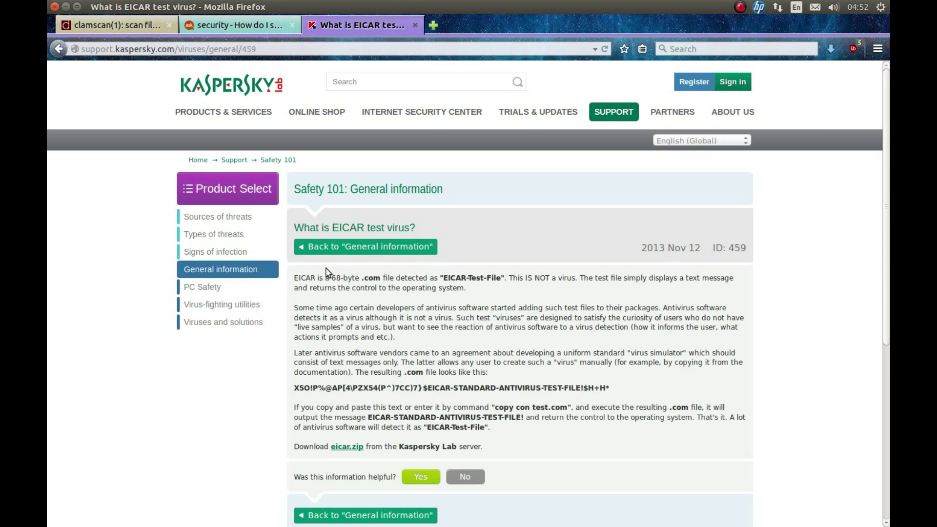
scroll(326, 271, down, 1)
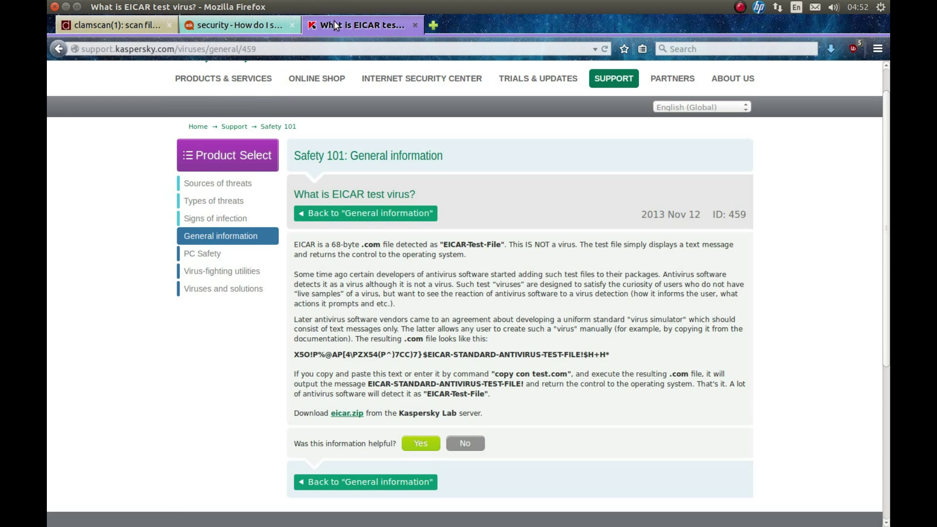
key(ctrl+w)
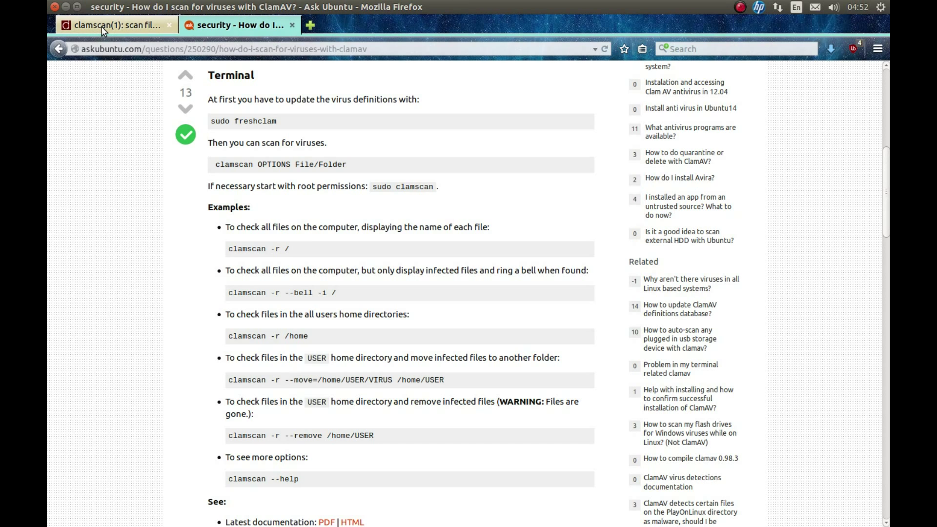
Review the clamscan man page and the Ask Ubuntu answer's ClamAV terminal commands, and minimize Firefox.
click(126, 28)
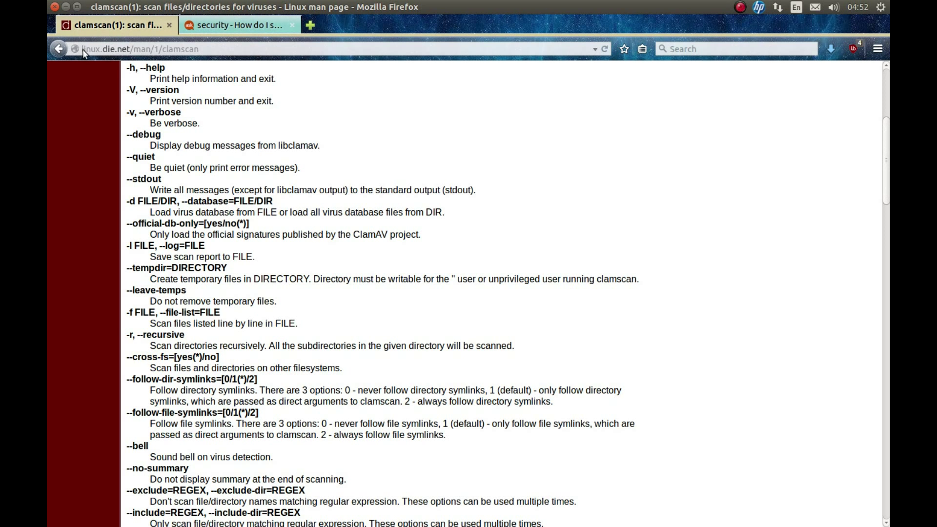
click(210, 29)
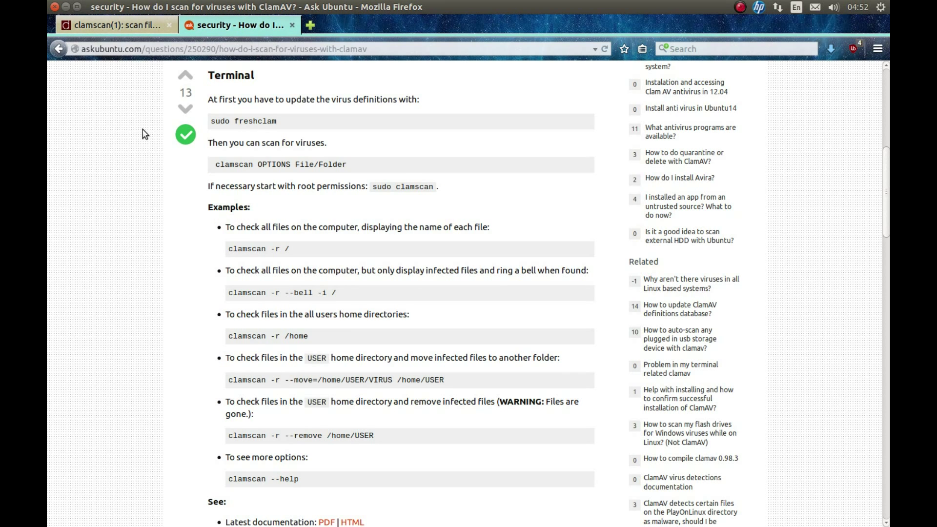
scroll(137, 153, down, 5)
scroll(137, 154, down, 4)
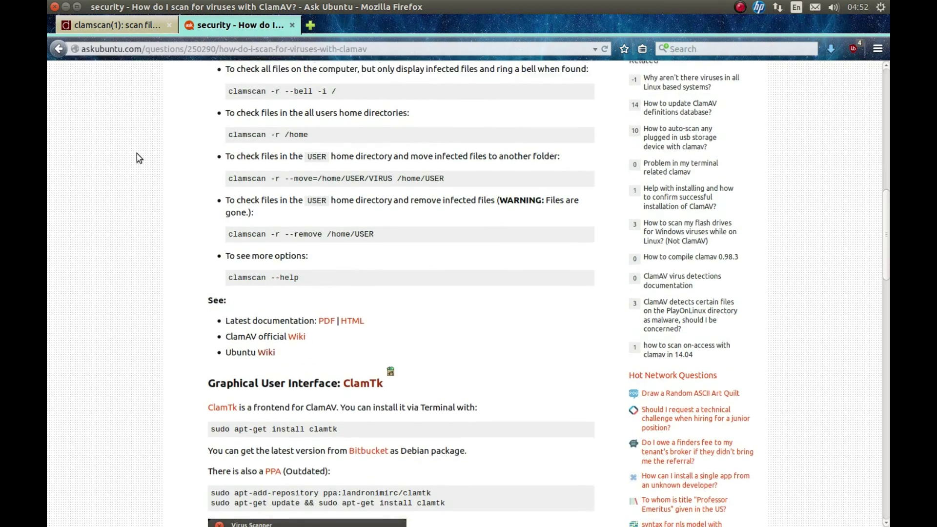
scroll(137, 153, up, 6)
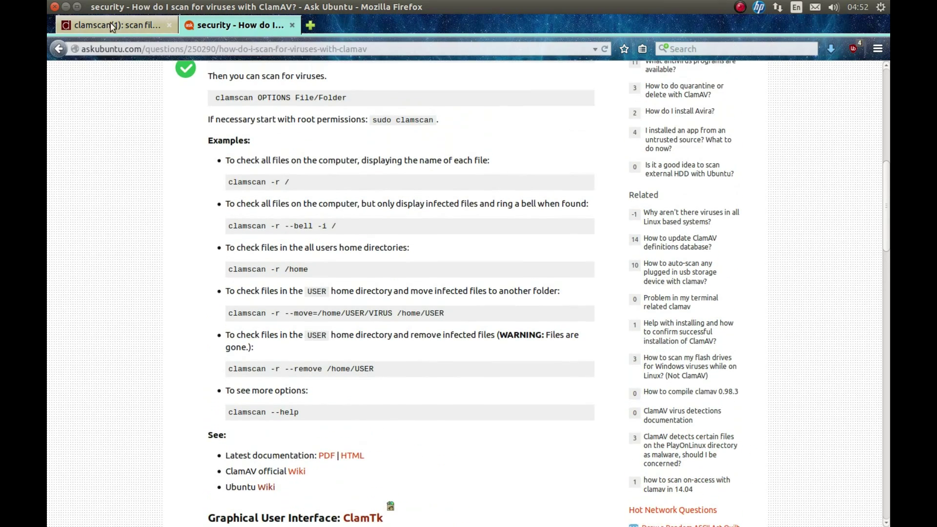
click(65, 7)
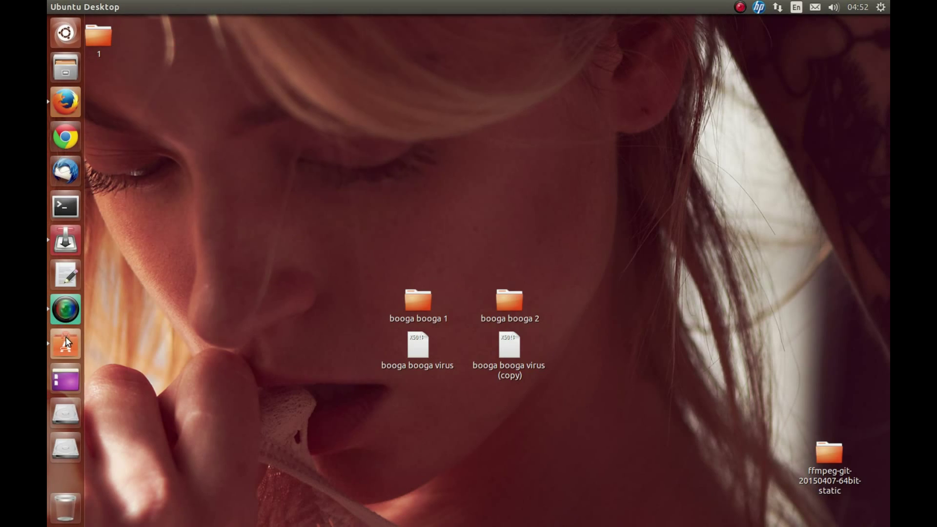
Check the clamav installation status in the Software Center, and replace its window with a new terminal on the desktop.
click(66, 344)
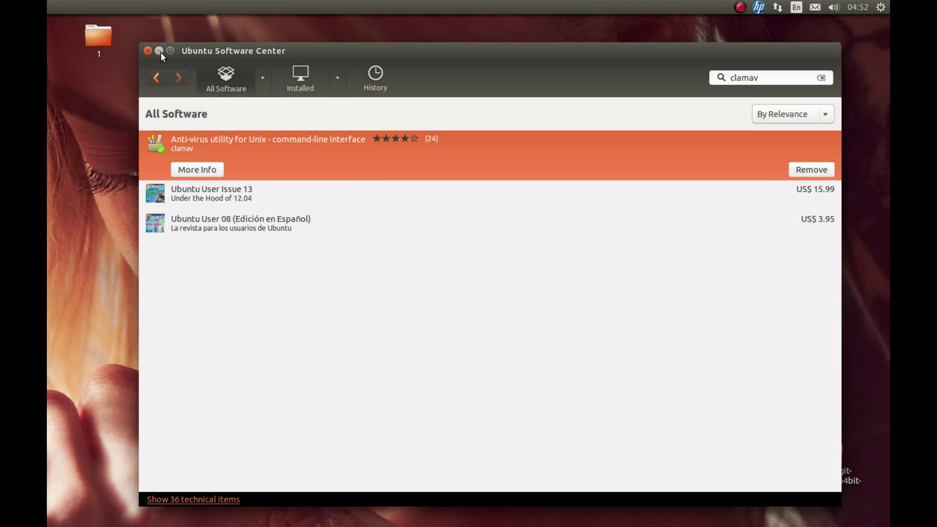
mouse_move(66, 218)
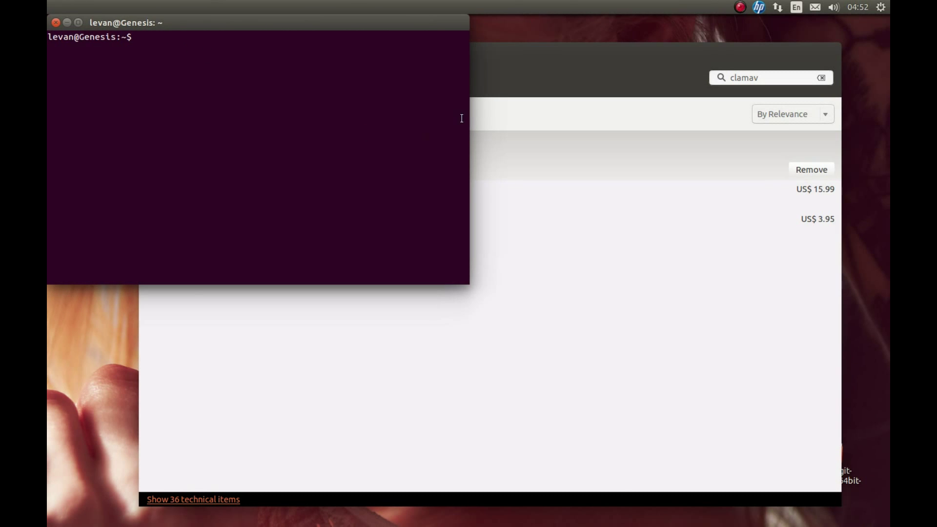
click(500, 53)
click(161, 51)
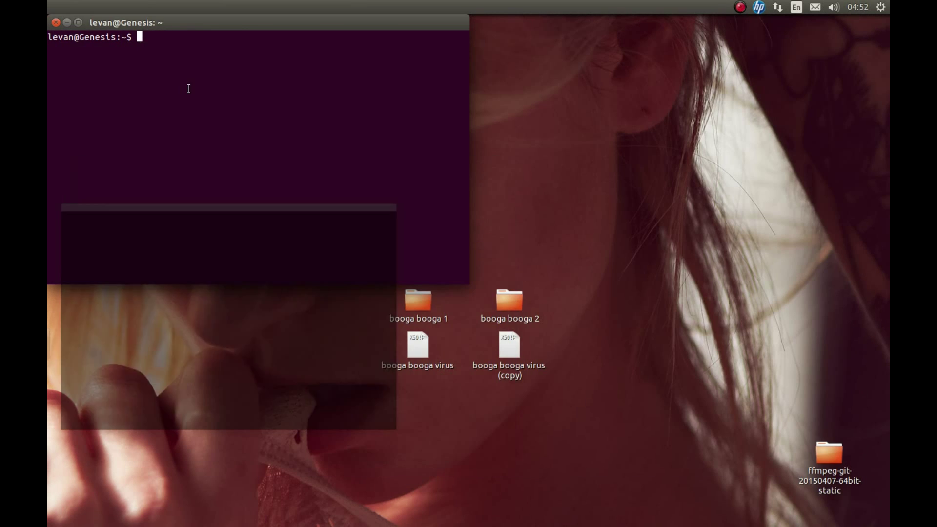
drag(207, 19, 470, 140)
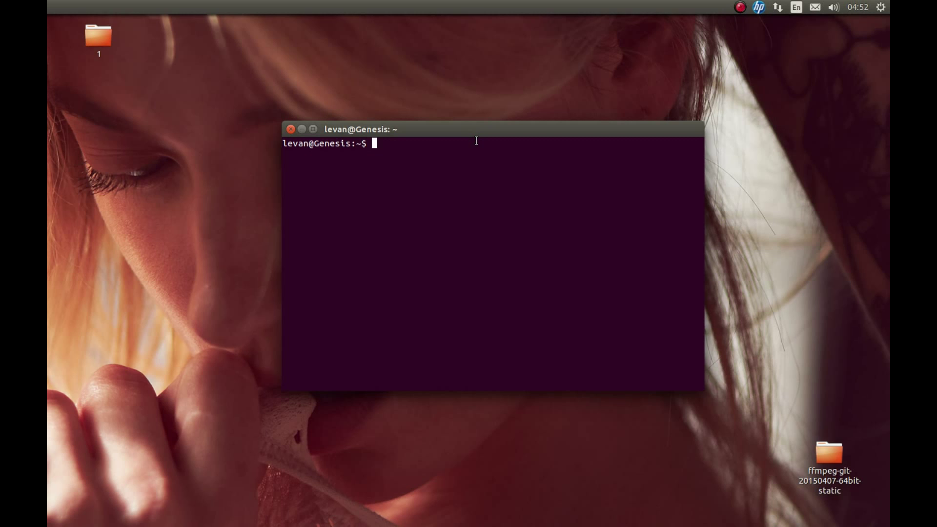
Update the ClamAV virus definitions by running "sudo freshclam" and entering the sudo password.
text(sudo clamav)
key(BackSpace)
key(BackSpace)
key(BackSpace)
key(BackSpace)
key(BackSpace)
key(BackSpace)
text(freshclam)
key(Return)
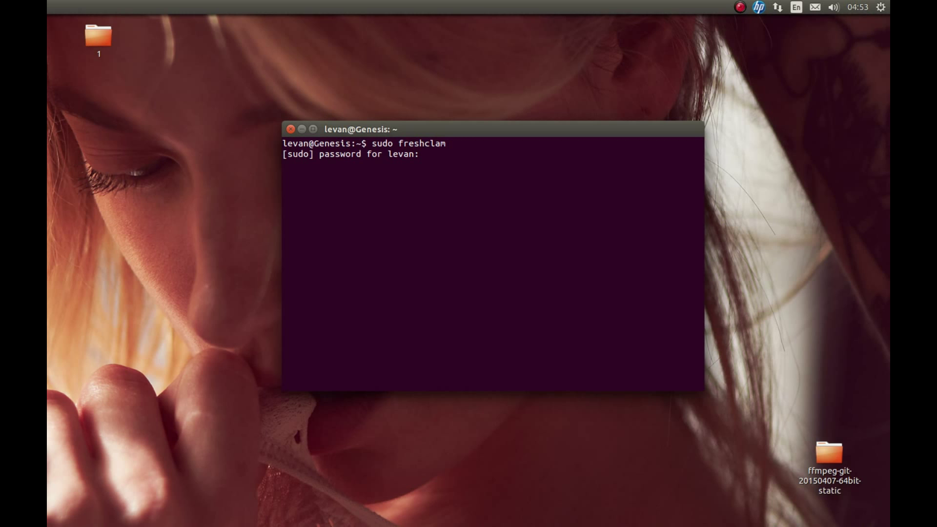
key(Return)
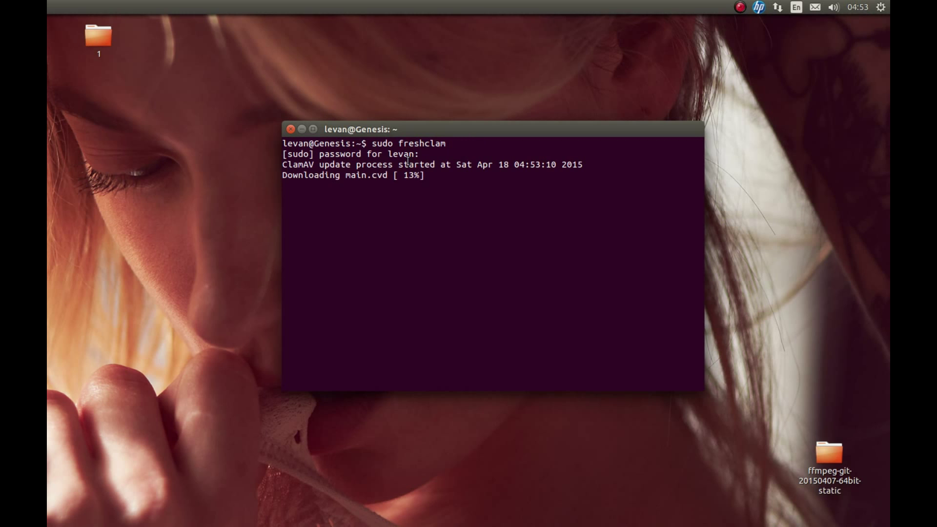
Review the "sudo freshclam" instruction in the Ask Ubuntu answer in Firefox, and return to the terminal.
click(62, 110)
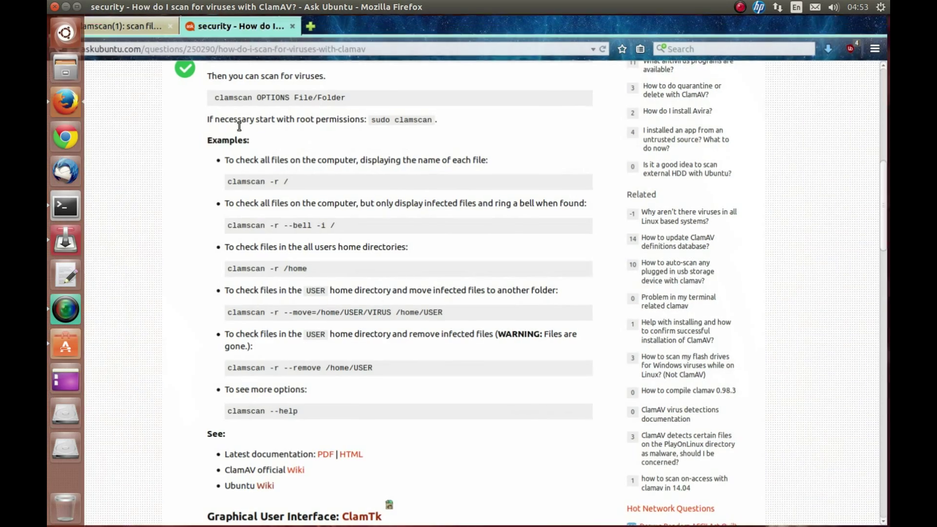
scroll(241, 188, up, 5)
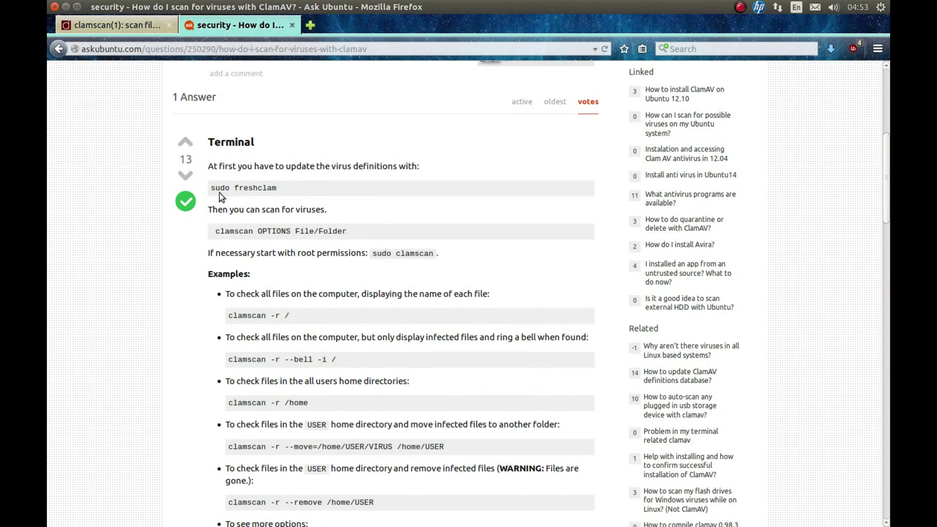
drag(277, 189, 211, 188)
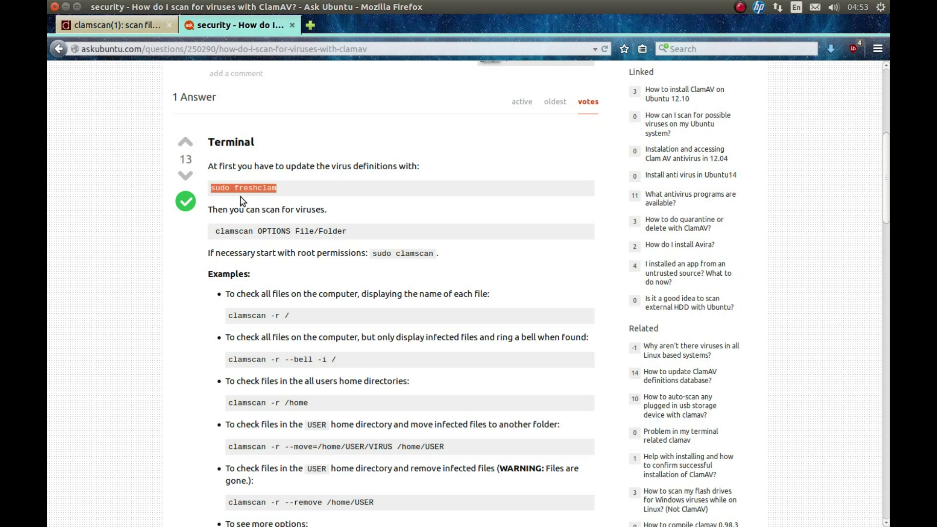
scroll(243, 196, down, 1)
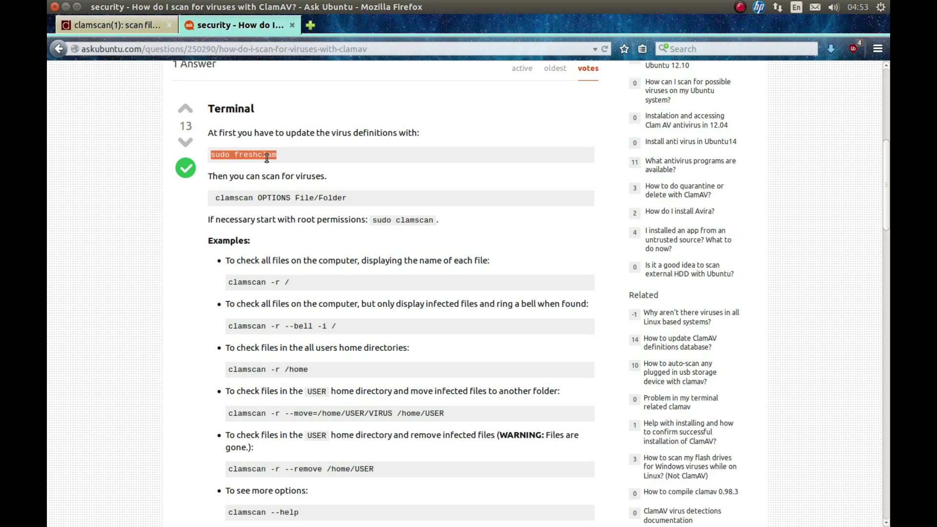
click(65, 7)
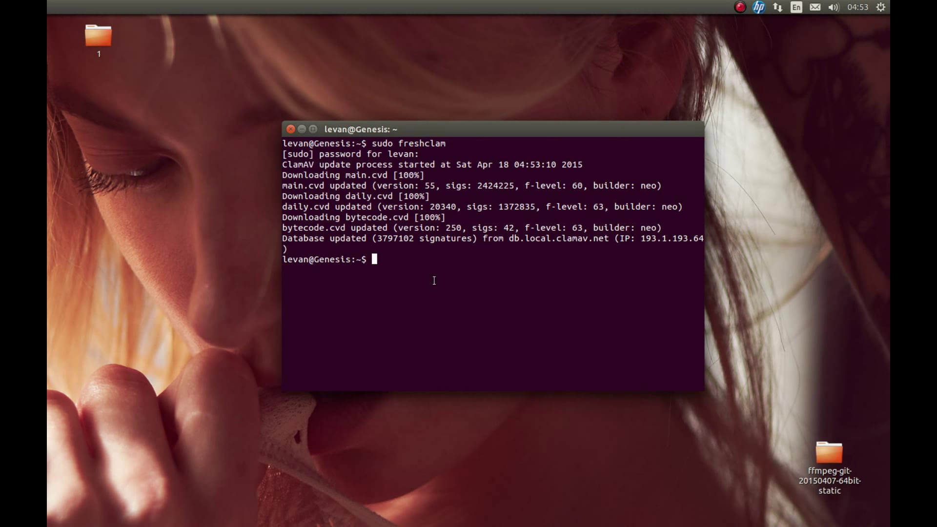
Scan the "booga booga virus" file on the desktop by running clamscan with the file's path in the terminal.
drag(473, 133, 708, 164)
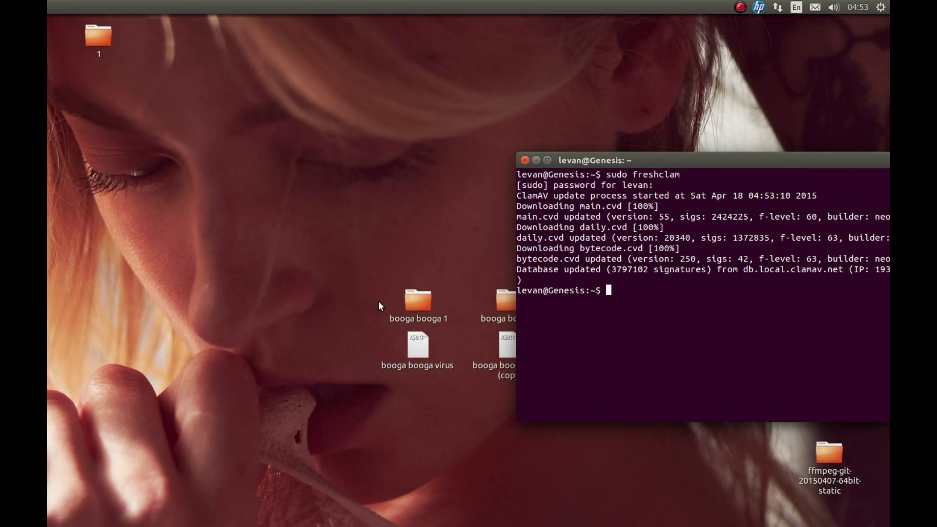
click(415, 300)
drag(367, 415, 401, 372)
drag(663, 167, 536, 57)
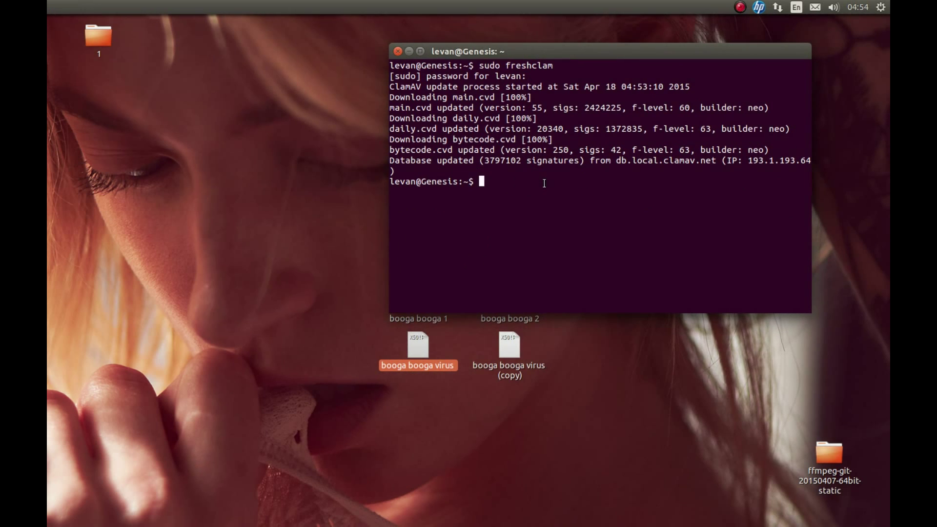
text(clamscan)
drag(416, 347, 574, 176)
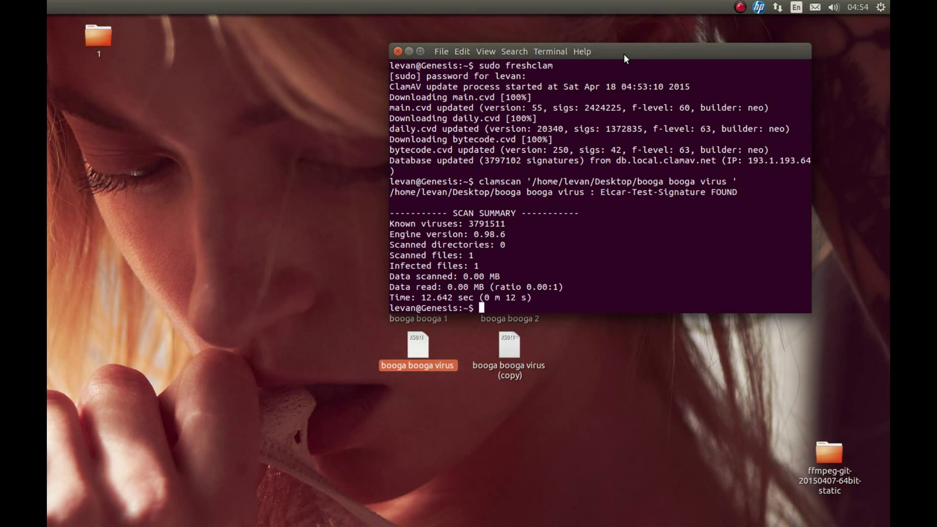
Review the scan summary of the "booga booga virus" file, and move the terminal aside to uncover the desktop folders.
drag(422, 266, 389, 266)
click(479, 258)
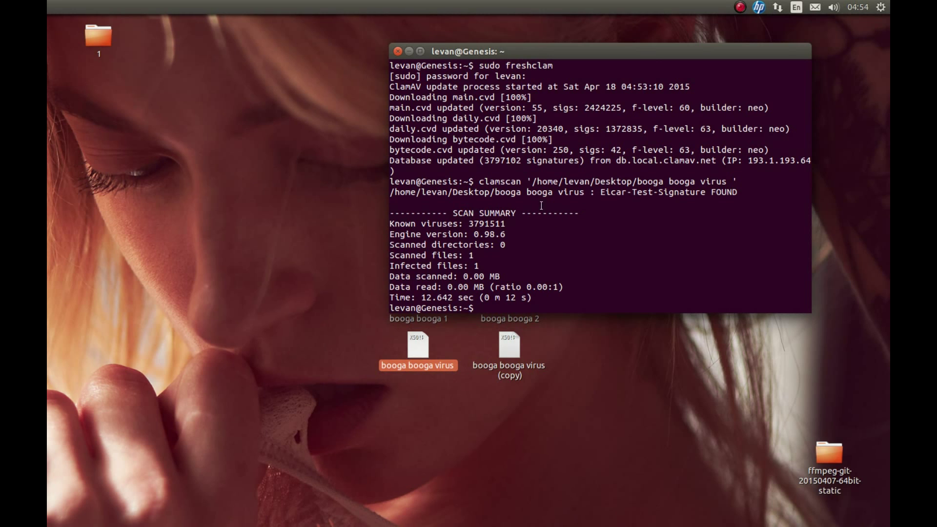
drag(541, 52, 547, 73)
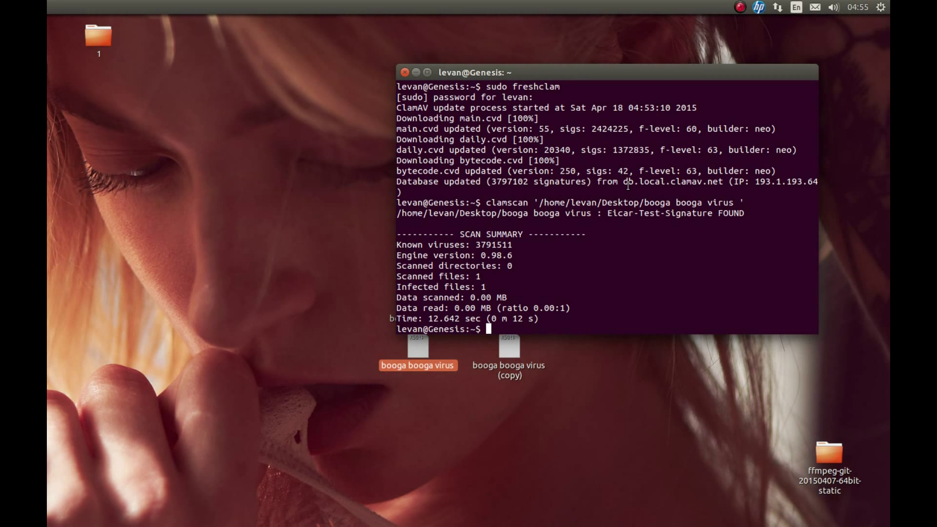
drag(398, 229, 473, 260)
click(449, 257)
drag(551, 72, 674, 48)
click(410, 250)
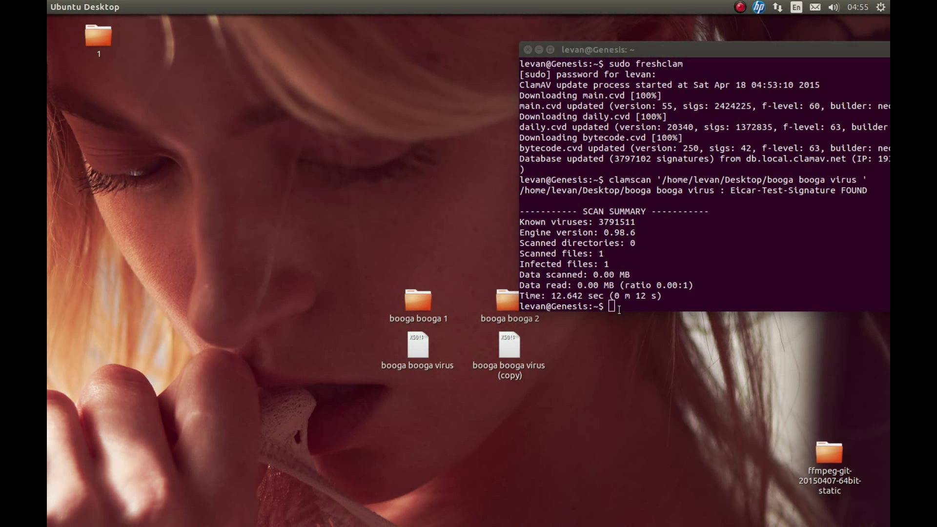
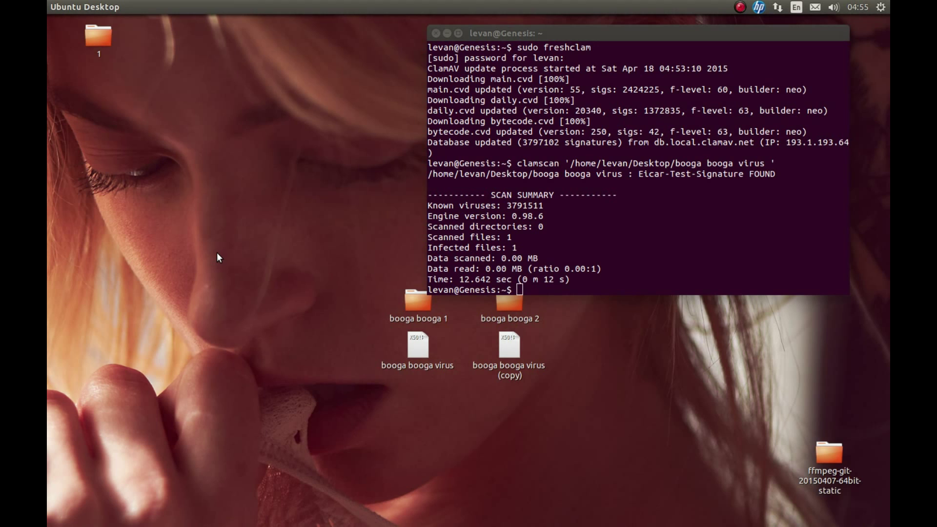
Create a desktop folder named "virus" and place it in the empty area beside the booga booga folders.
key(ctrl+shift+n)
text(virus)
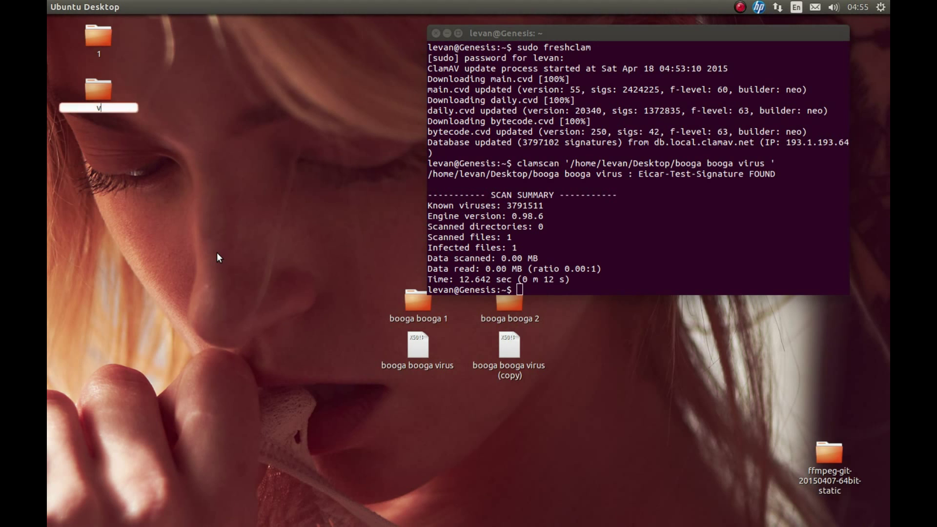
key(Return)
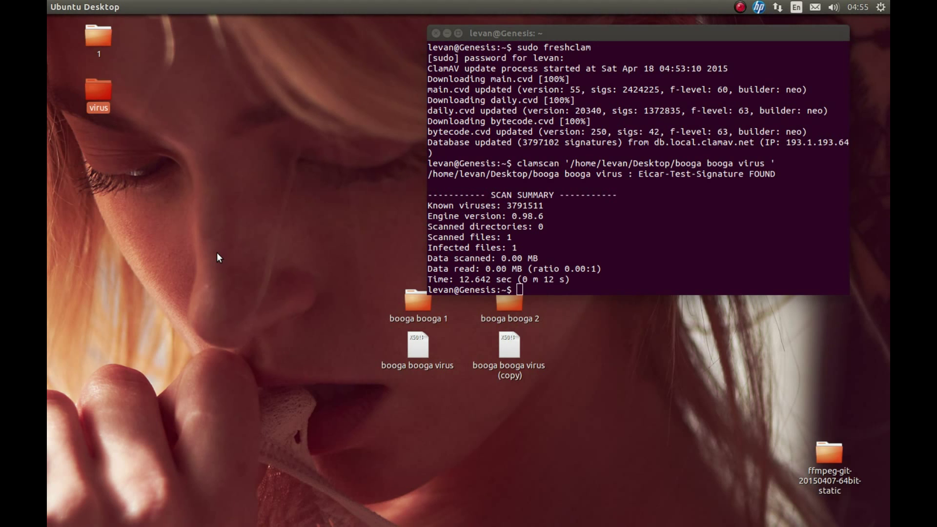
drag(98, 91, 189, 288)
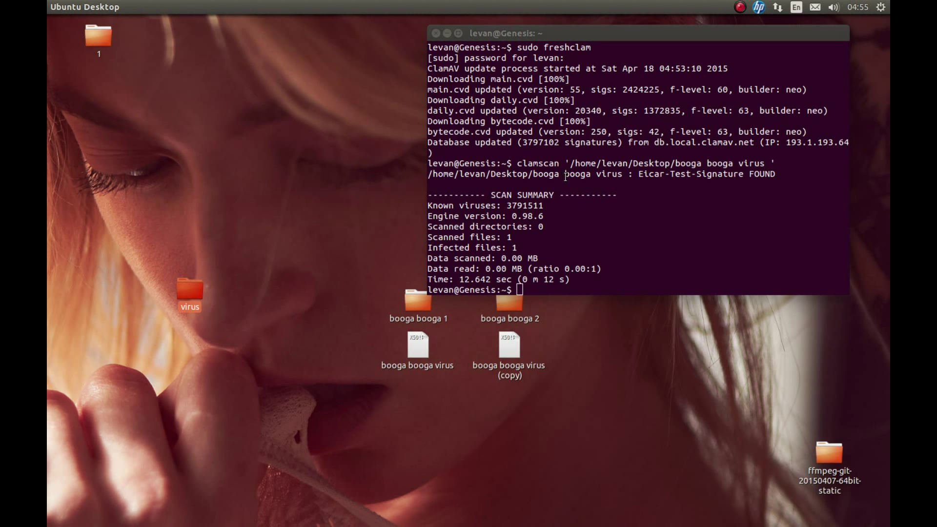
Begin a clamscan command in the terminal with the --move= option pointing to the desktop "virus" folder.
click(525, 248)
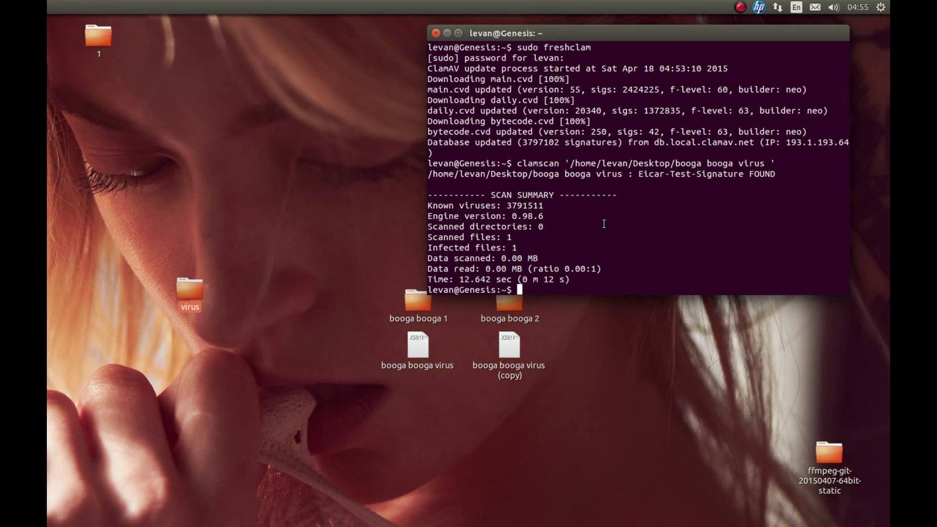
text(clamscan)
text( mov)
key(BackSpace)
key(BackSpace)
key(BackSpace)
text(--move=)
drag(189, 289, 561, 230)
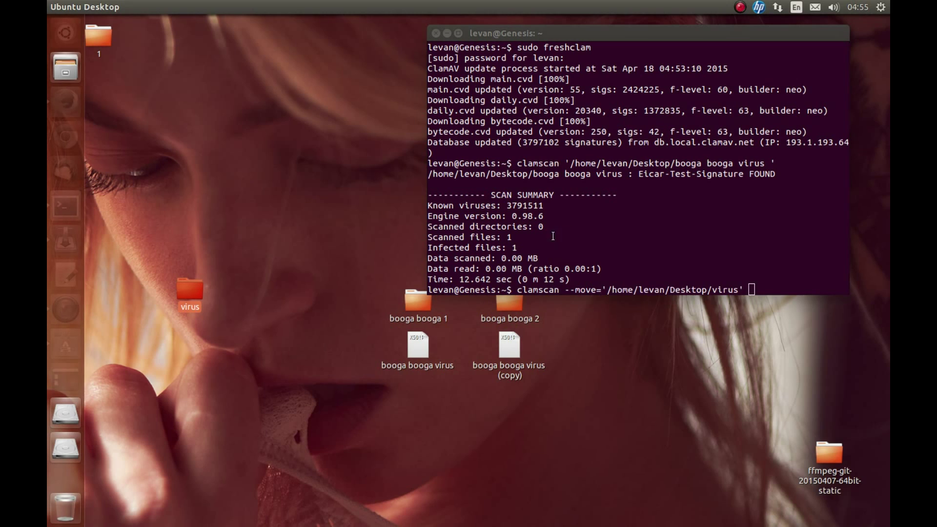
Add the -r option and the path of the "booga booga 1" folder to the command, and run the scan.
click(562, 223)
text(-)
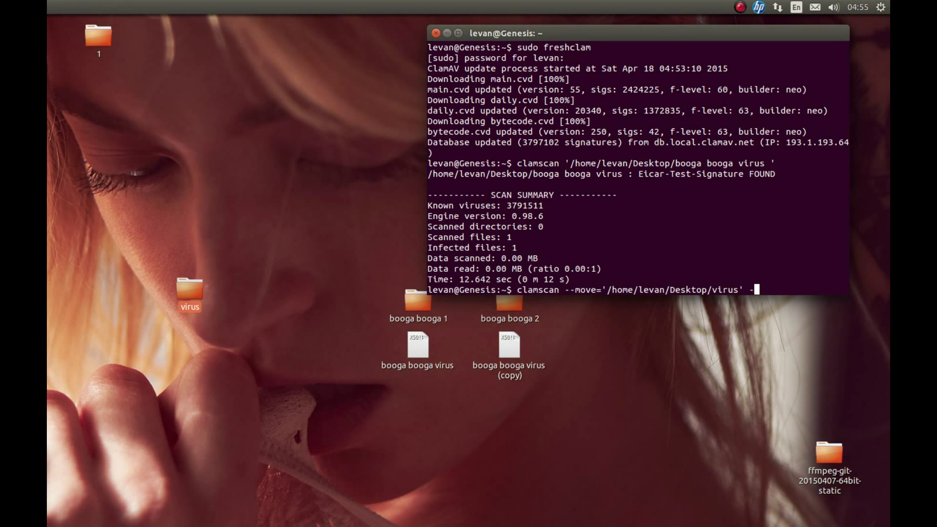
text(r)
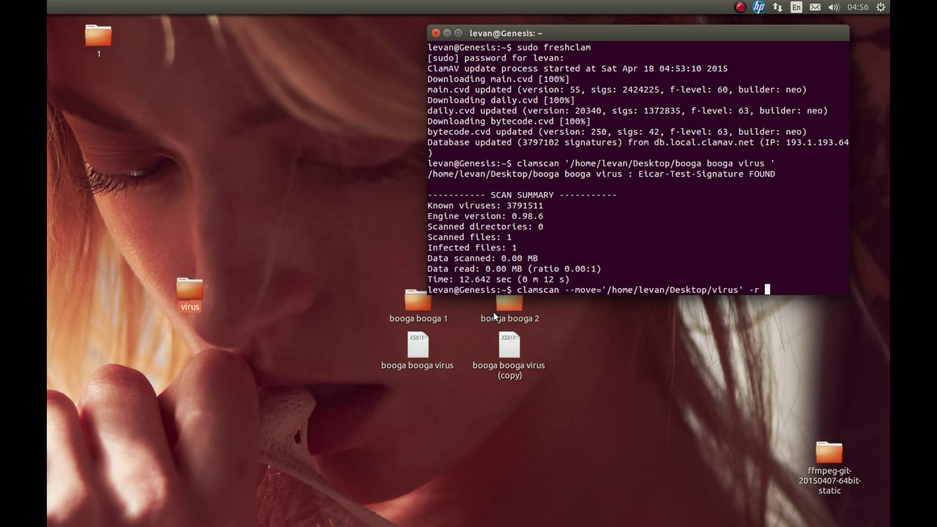
click(394, 449)
drag(429, 303, 638, 139)
key(Return)
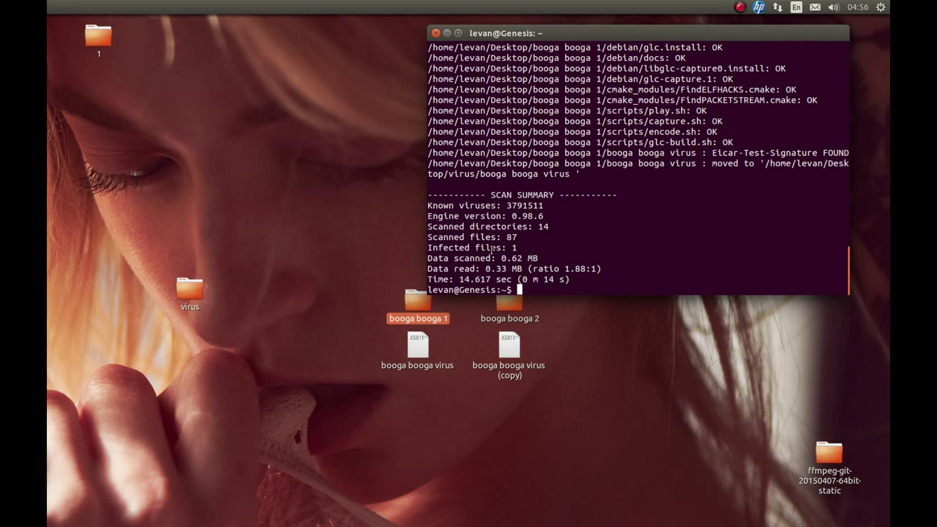
Check the scan summary and the contents of the "virus" folder for the quarantined file, and close the folder.
drag(466, 248, 522, 227)
click(521, 228)
click(273, 266)
double_click(190, 290)
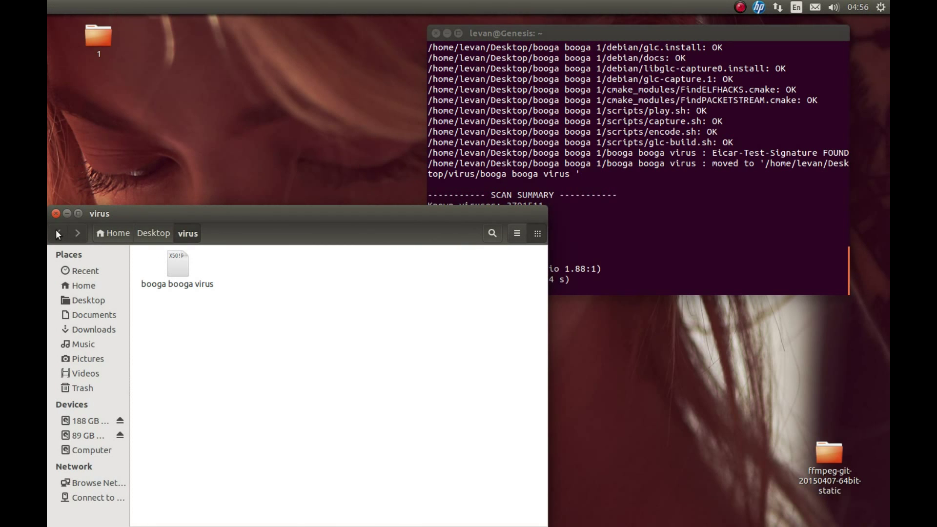
click(53, 212)
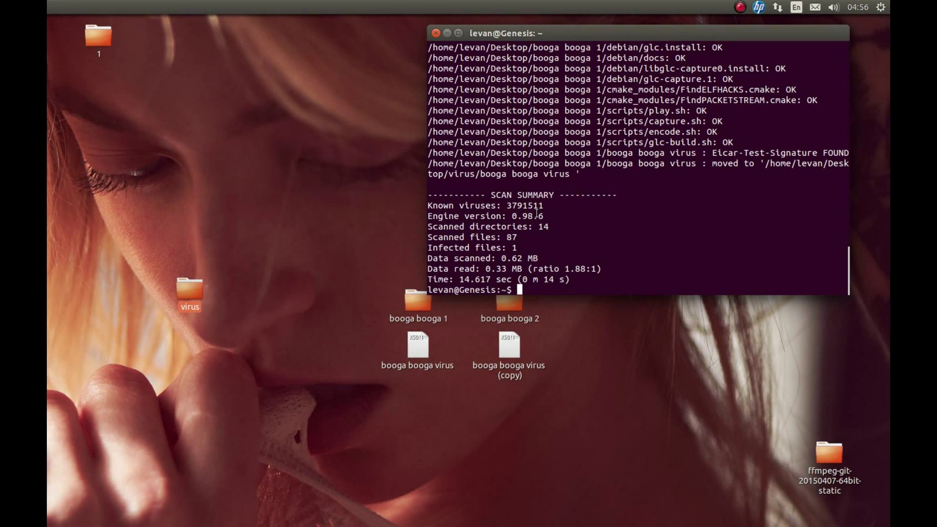
Begin a new clamscan command with the --remove and -i options.
text(clamscan --remove)
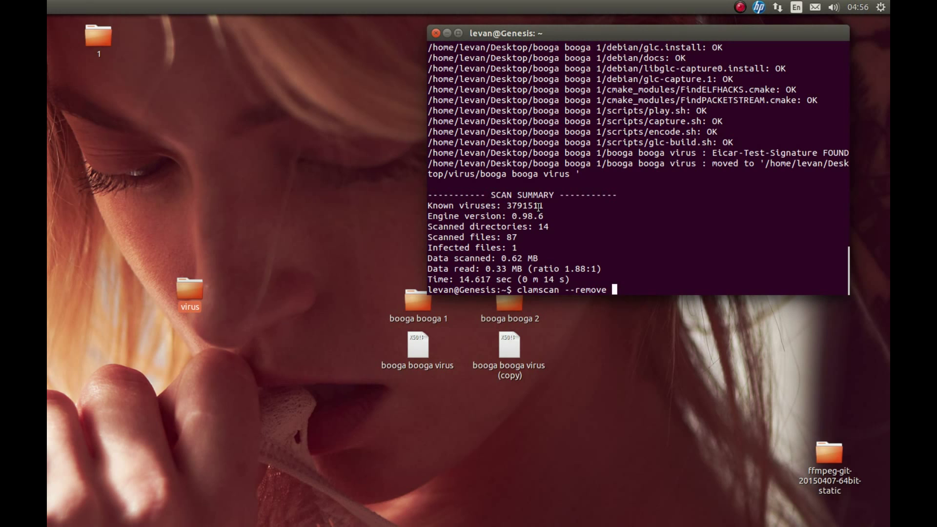
text( -i)
Examine the per-file results in the output of the "booga booga 1" scan, and return to the unfinished command.
scroll(479, 112, up, 7)
drag(476, 111, 626, 263)
click(557, 186)
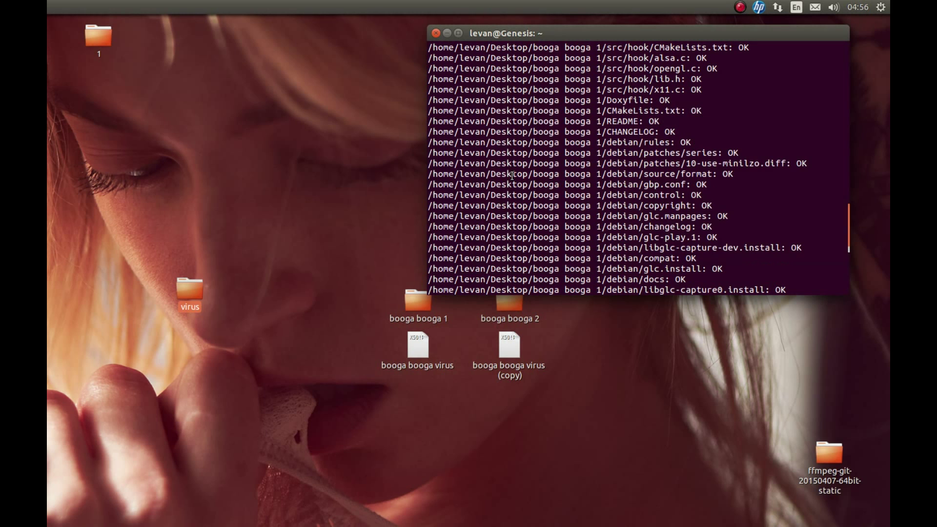
drag(429, 142, 699, 269)
scroll(682, 262, down, 4)
scroll(682, 262, down, 3)
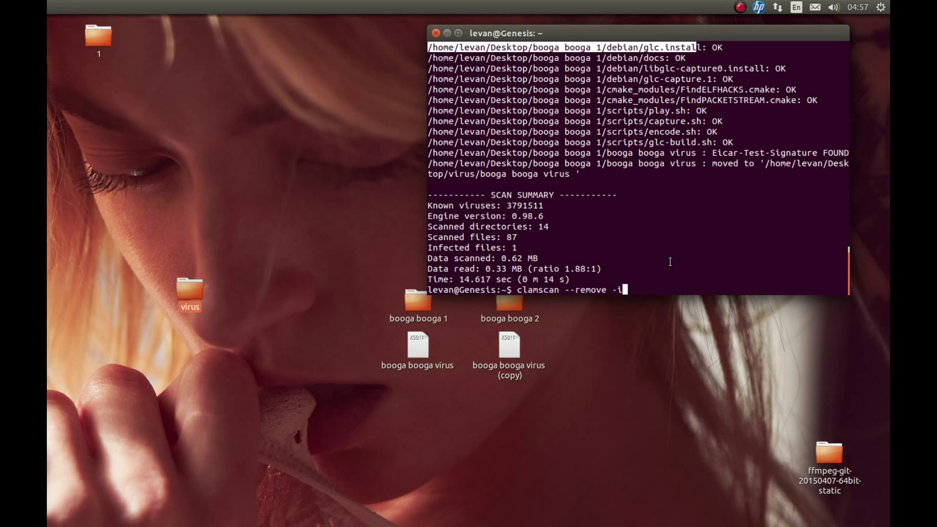
scroll(614, 205, up, 3)
scroll(614, 205, up, 8)
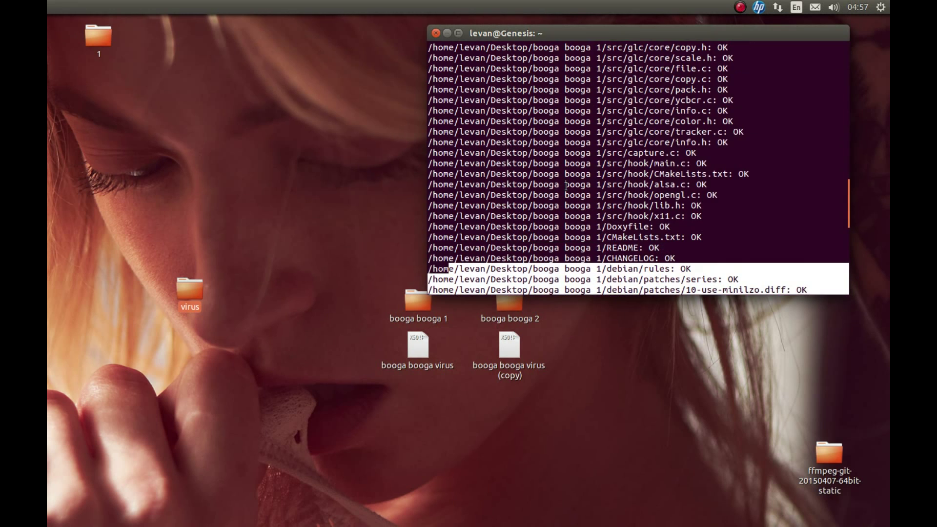
scroll(647, 214, down, 1)
scroll(647, 215, down, 1)
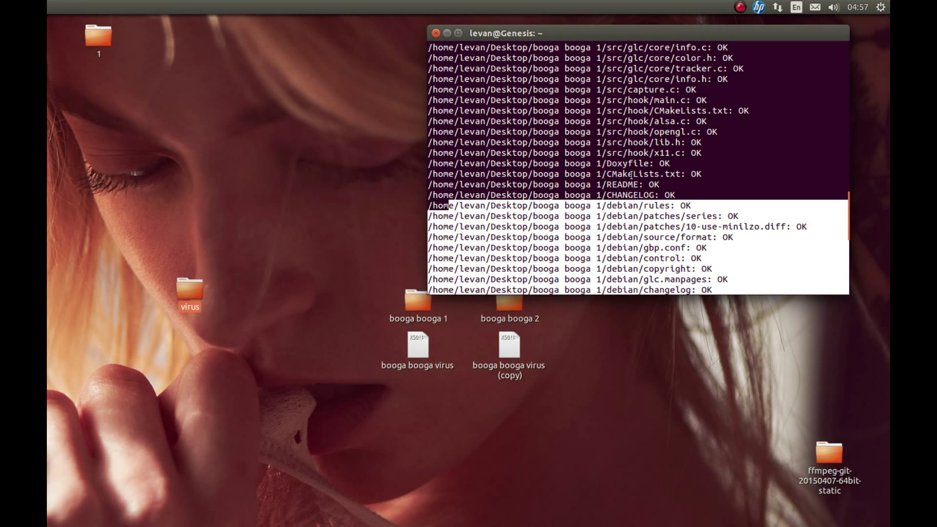
scroll(673, 213, down, 2)
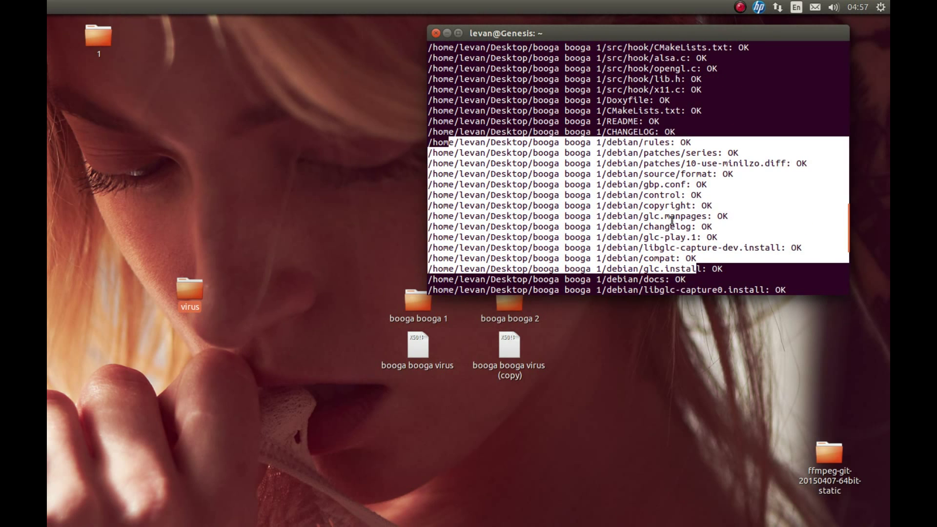
scroll(643, 228, down, 7)
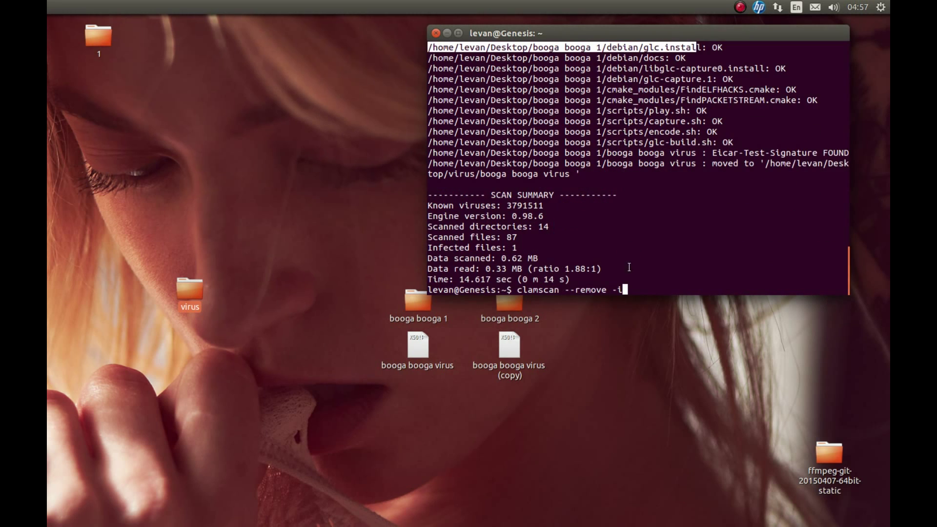
Complete the command with -r and the "virus" folder's path, and run it to remove the infected files there.
text(-r)
drag(200, 290, 613, 207)
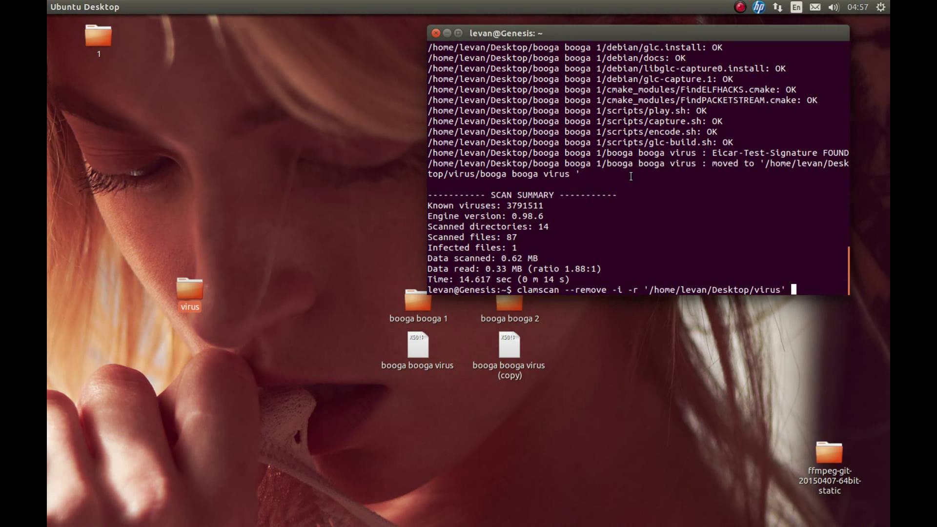
key(Return)
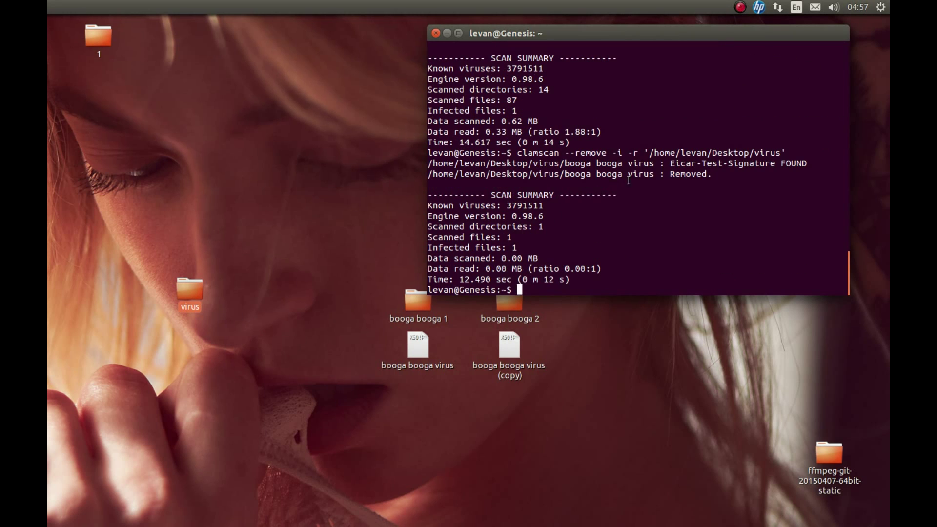
Review the removal lines in the output, check the contents of the "virus" folder, and close it.
drag(644, 164, 739, 167)
click(687, 166)
double_click(186, 290)
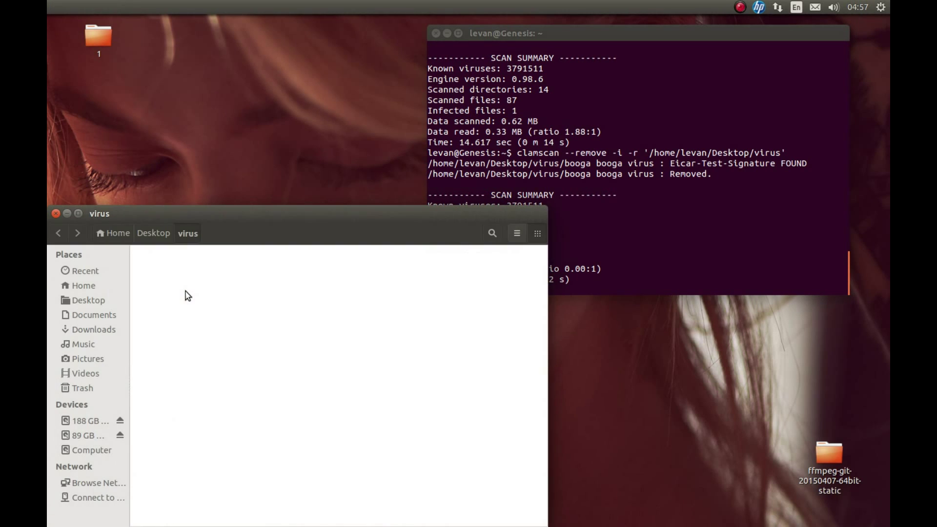
click(56, 214)
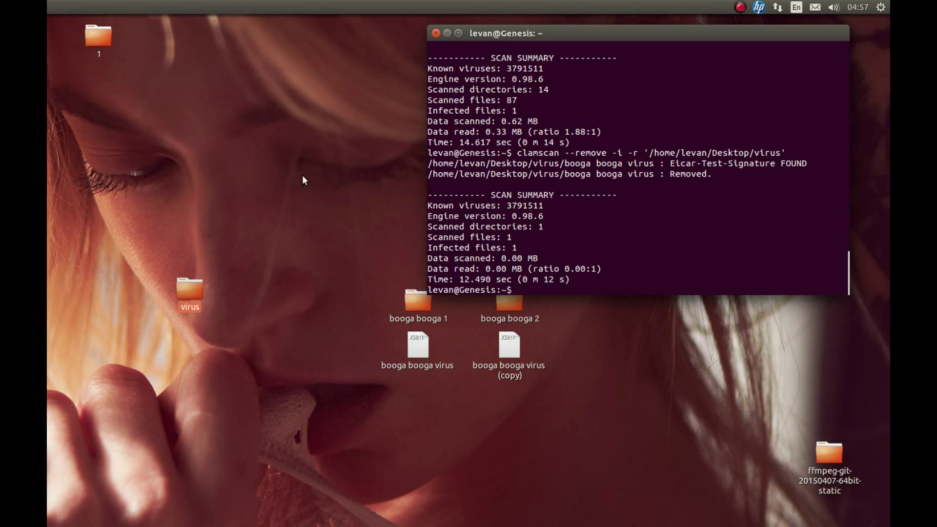
Review the clamscan command examples in the Ask Ubuntu answer in Firefox, and close the browser.
click(52, 112)
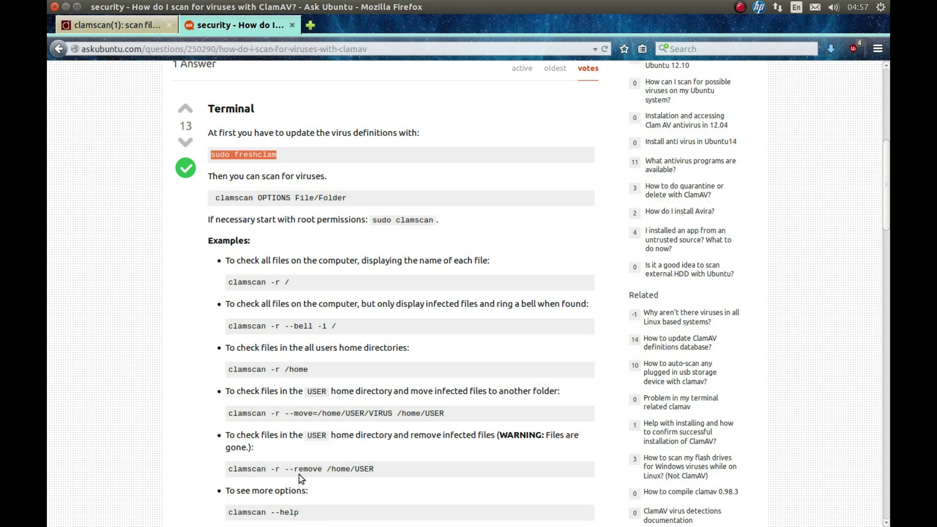
scroll(313, 456, down, 5)
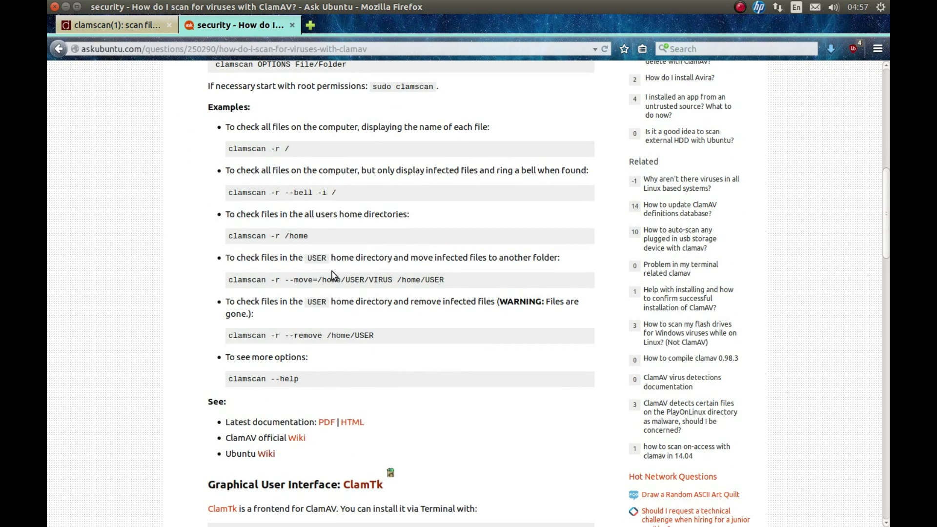
scroll(332, 279, up, 6)
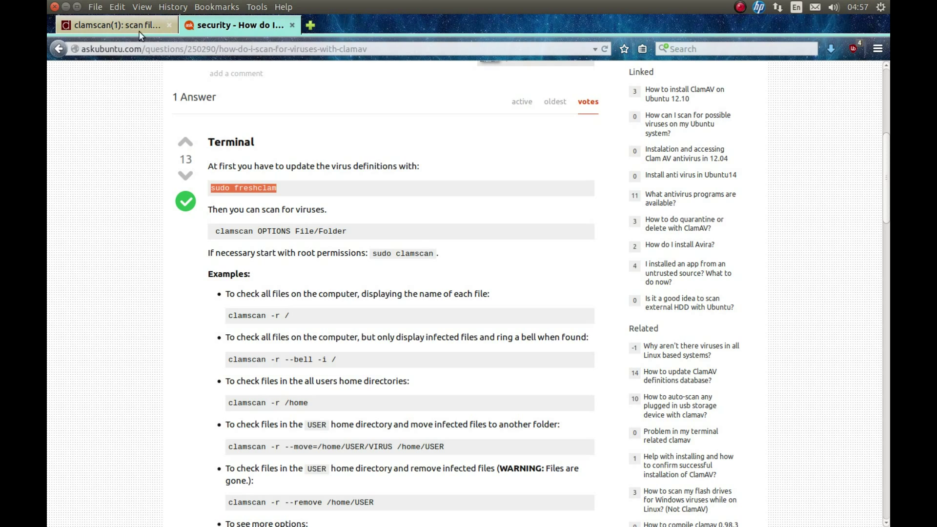
click(54, 6)
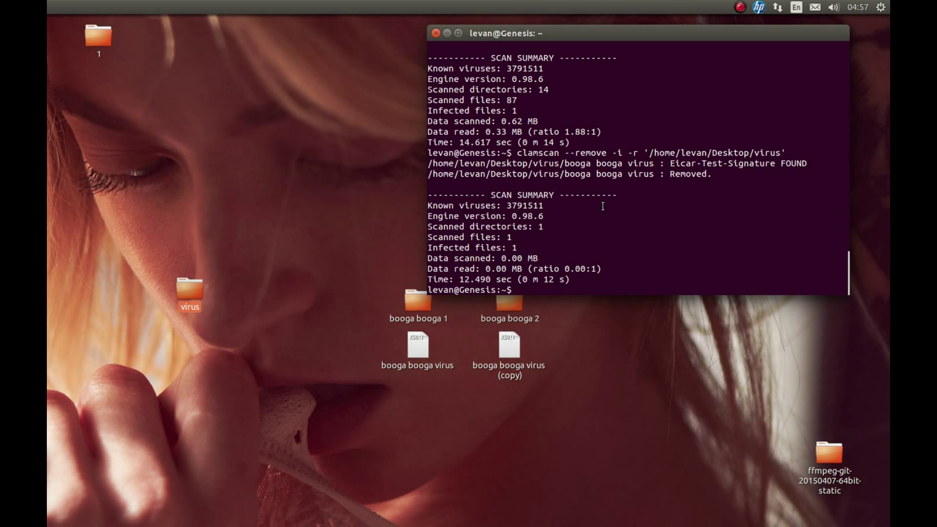
Search the Ubuntu Software Center for "clamtk" and open the detailed information for ClamTk.
mouse_move(47, 230)
mouse_move(48, 264)
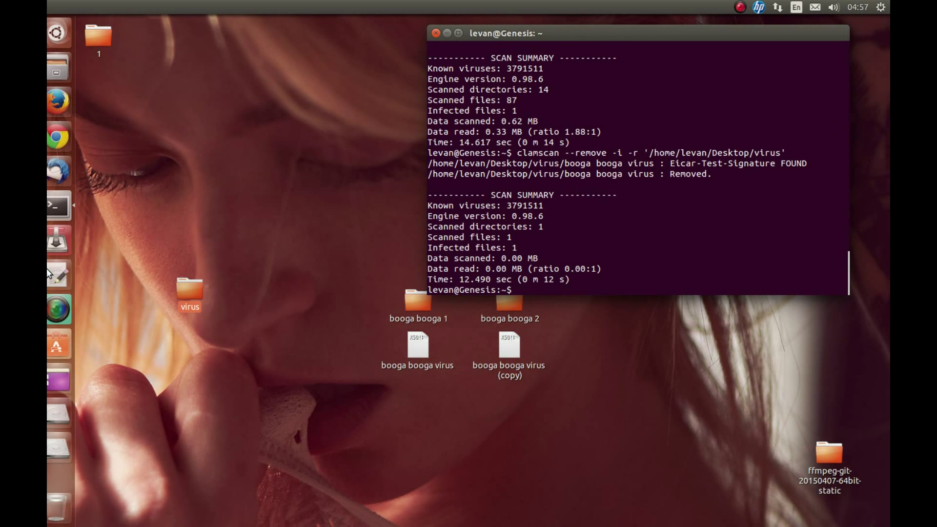
click(68, 343)
click(322, 174)
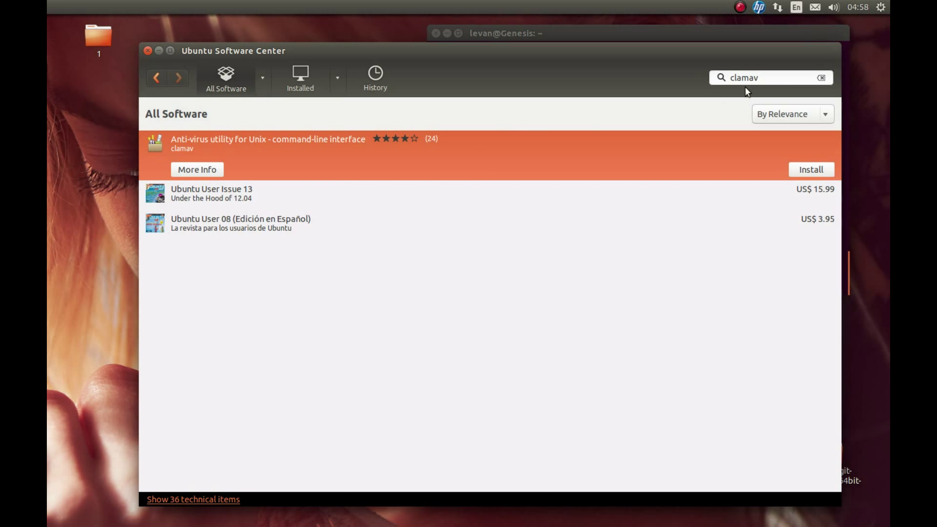
click(785, 82)
key(BackSpace)
key(BackSpace)
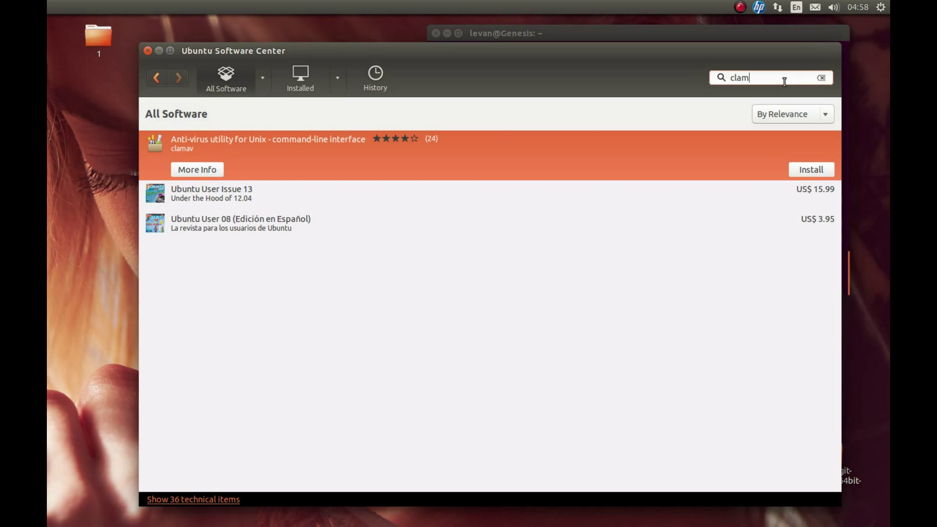
text(tk)
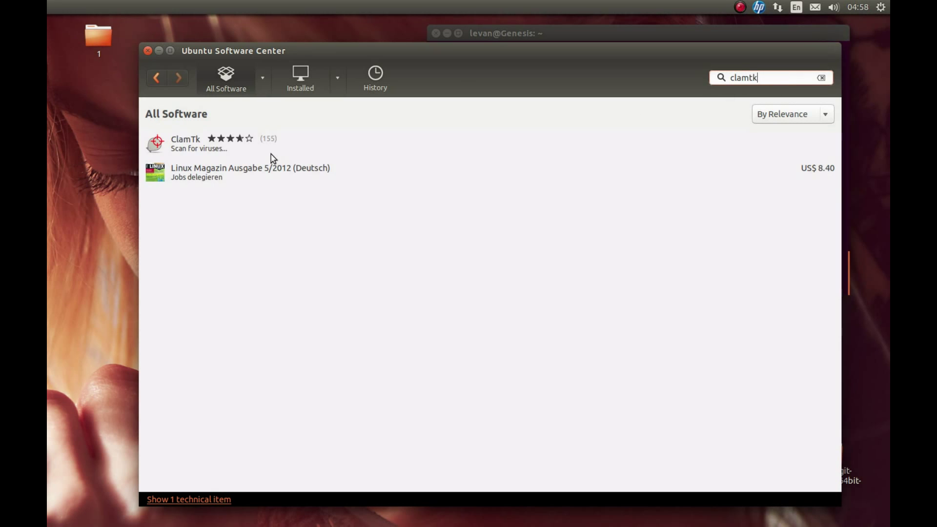
click(247, 149)
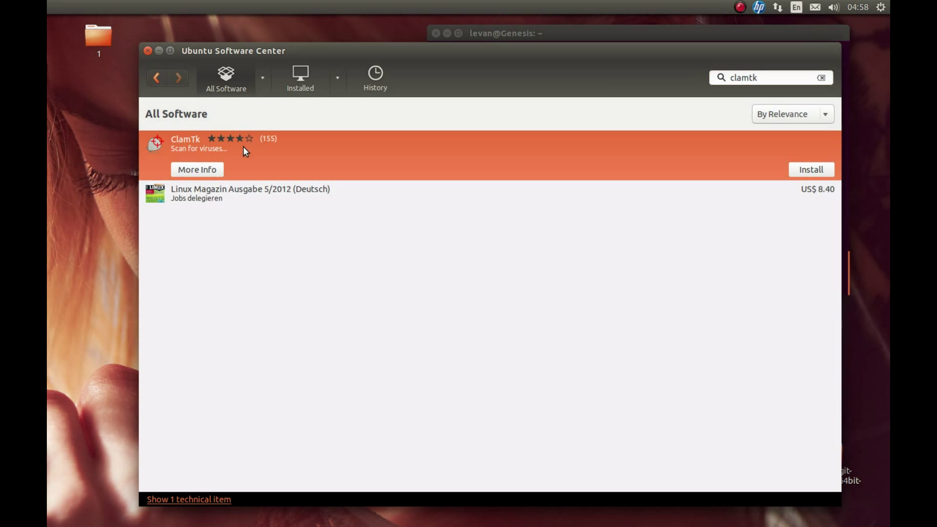
click(195, 170)
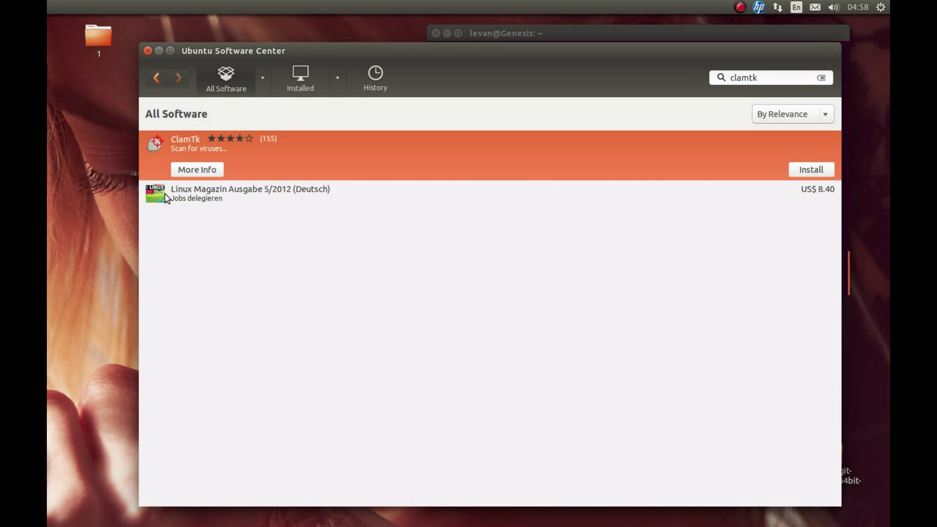
Choose version v5.09 (trusty-backports) of ClamTk and install it.
click(714, 185)
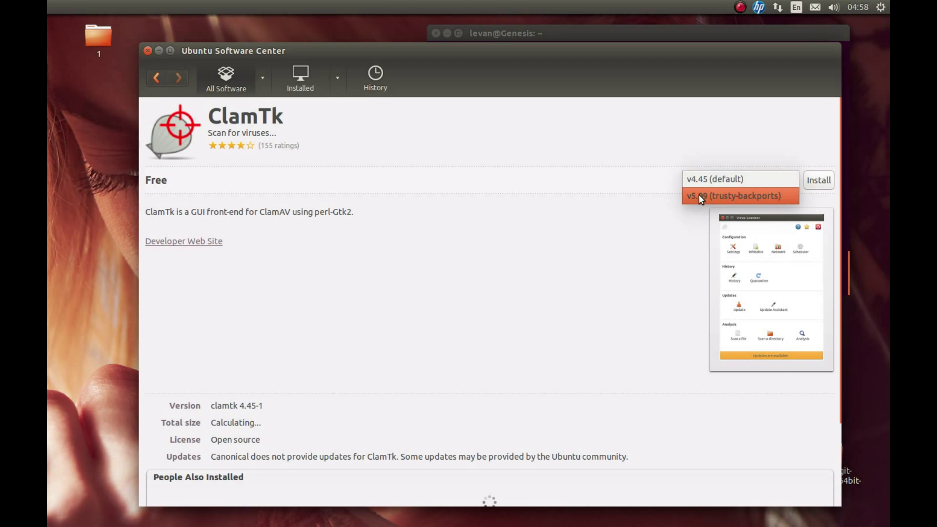
click(707, 197)
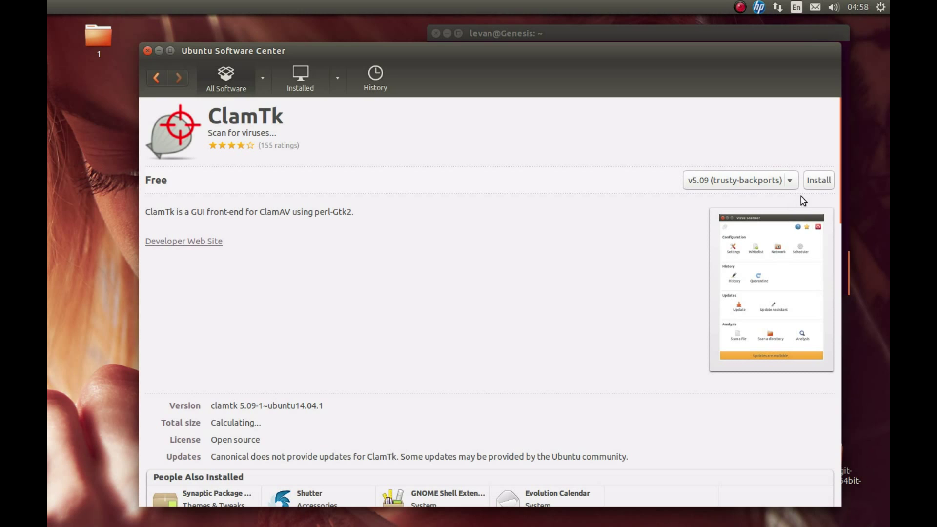
click(810, 181)
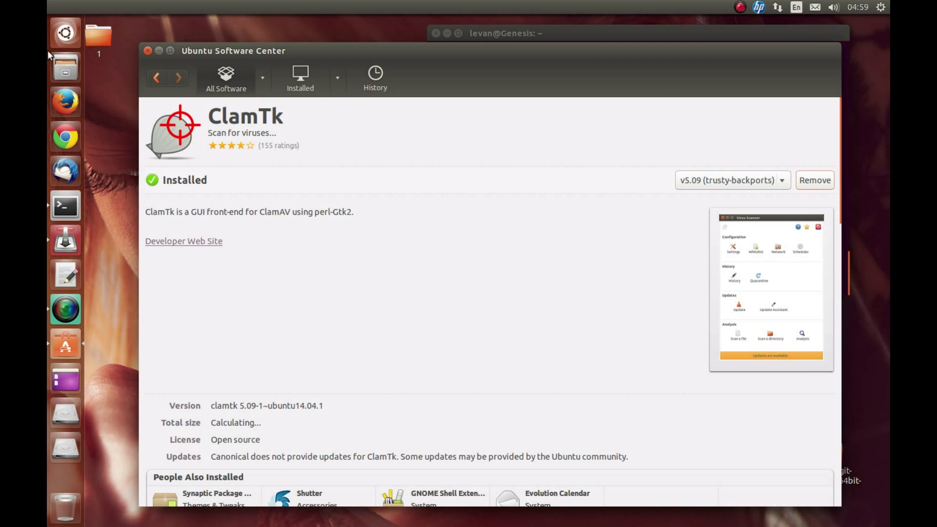
Search the installed applications for "clamt" and launch ClamTk.
click(51, 40)
text(c)
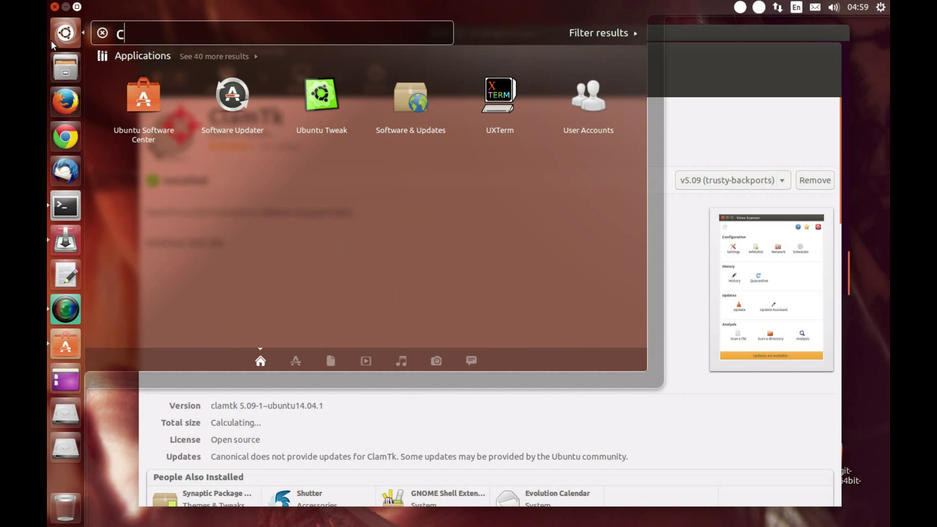
text(lamt)
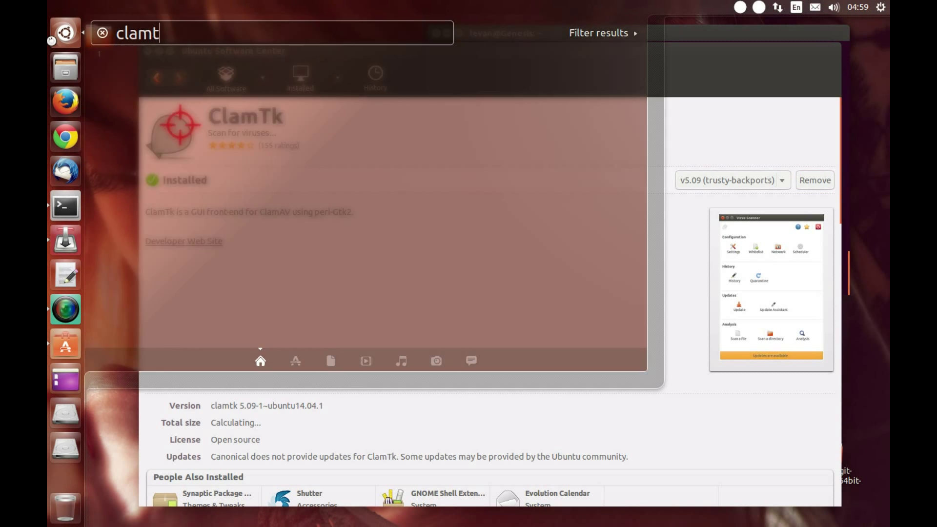
click(51, 40)
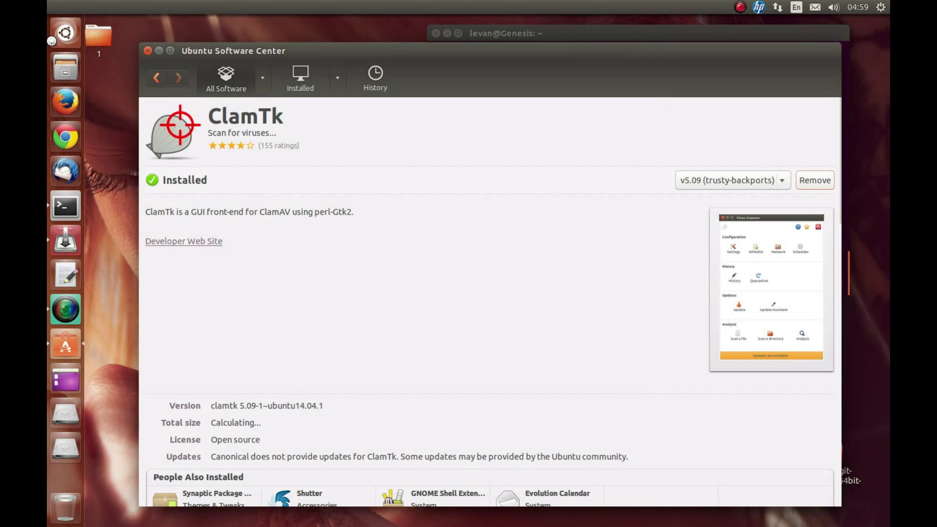
Close the Ubuntu Software Center, hide the terminal, and move the Virus Scanner window fully into view.
click(148, 50)
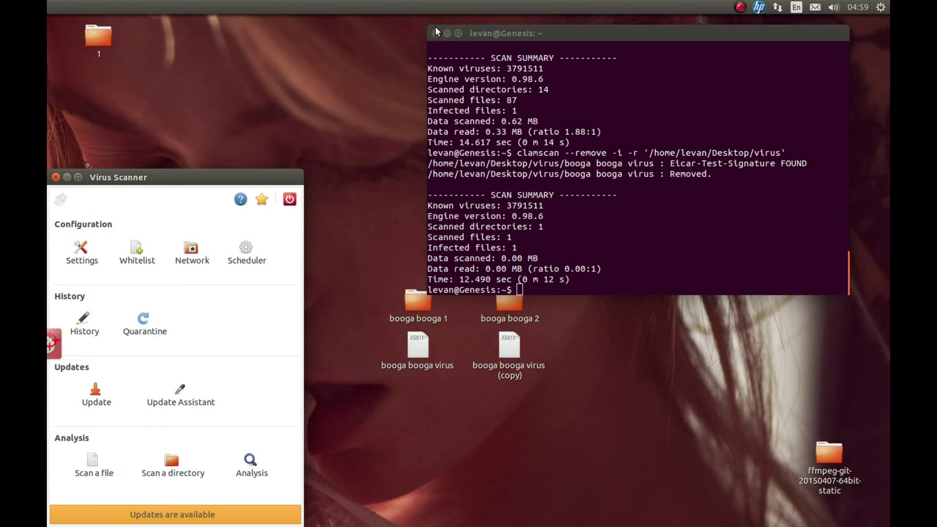
click(436, 32)
drag(151, 177, 312, 91)
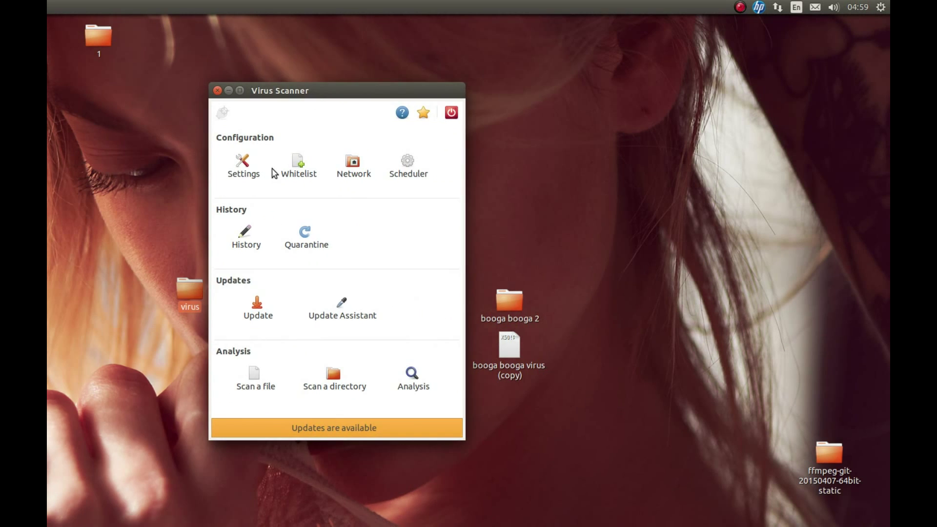
Check for updates to the antivirus signatures and graphical interface, and review the Update Assistant options.
click(269, 318)
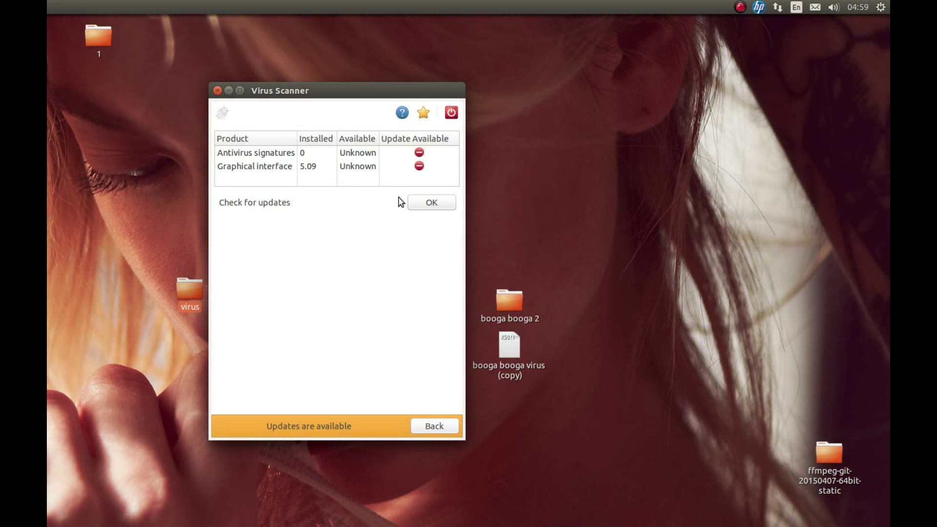
click(423, 202)
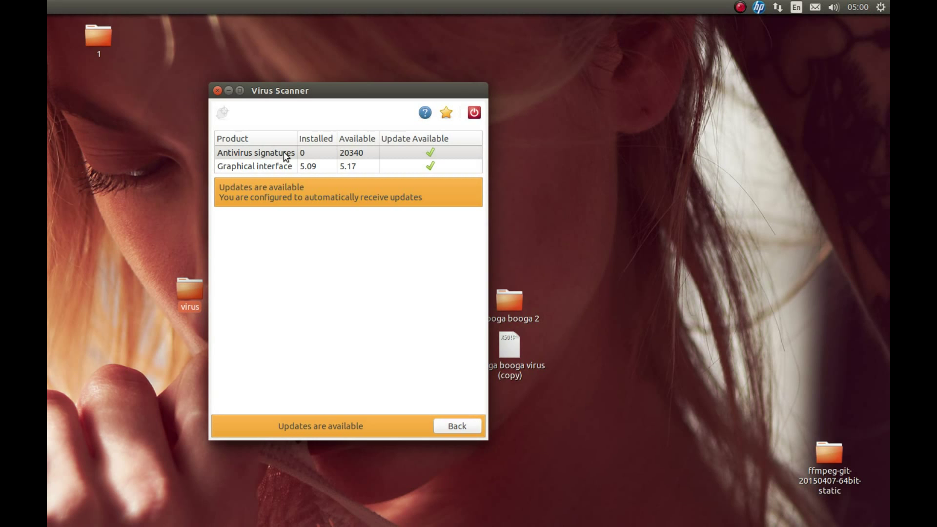
click(450, 424)
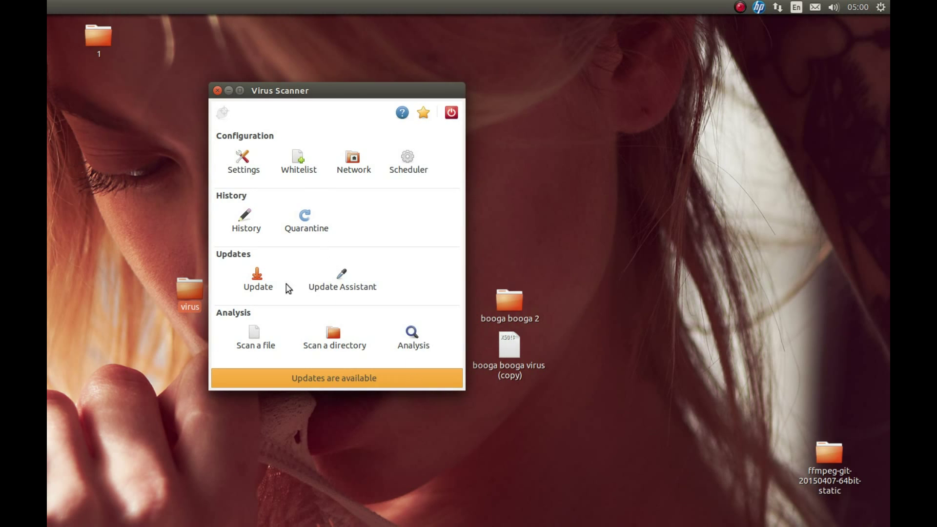
click(338, 276)
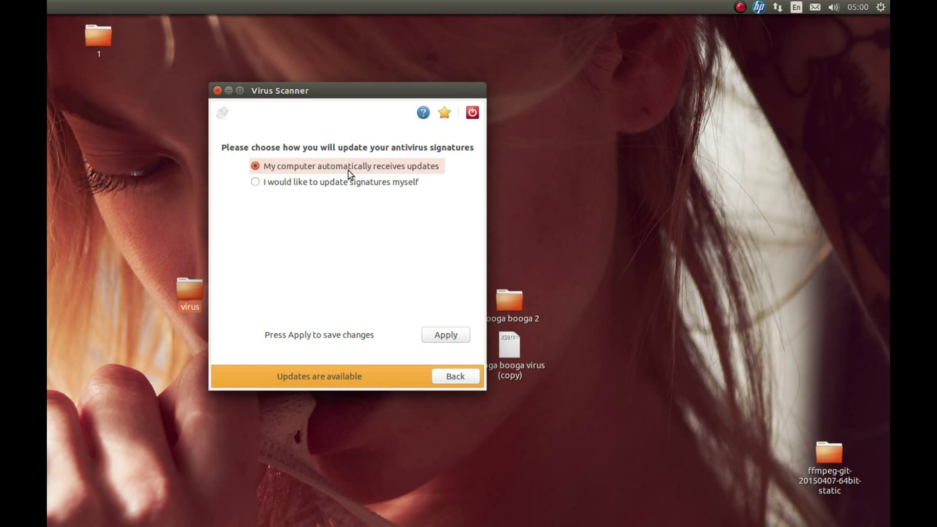
click(446, 376)
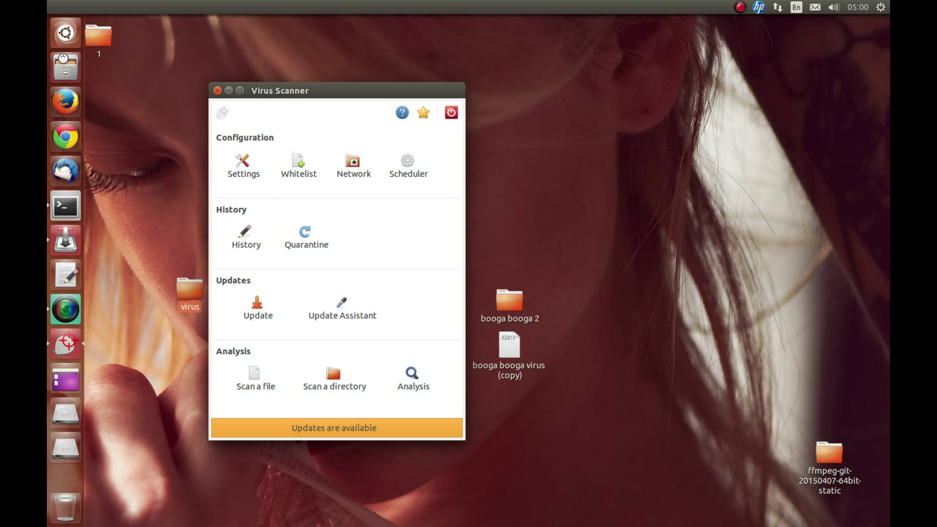
Show the hidden folders in Home and examine the contents of .clamtk and its db folder.
click(65, 62)
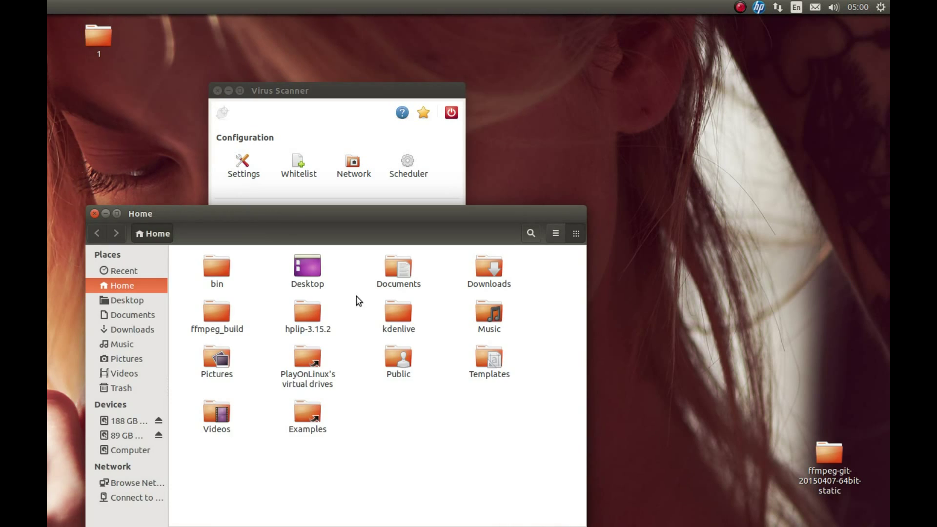
scroll(348, 385, down, 10)
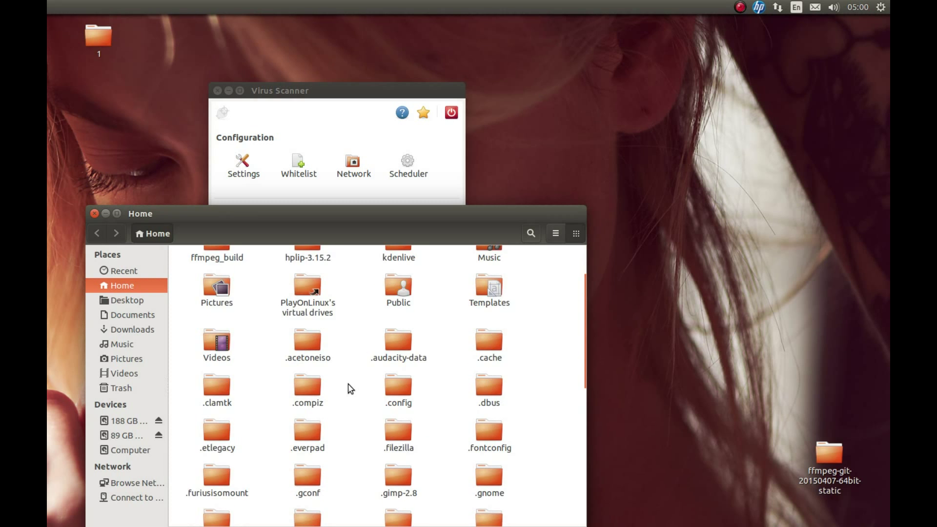
scroll(315, 381, up, 4)
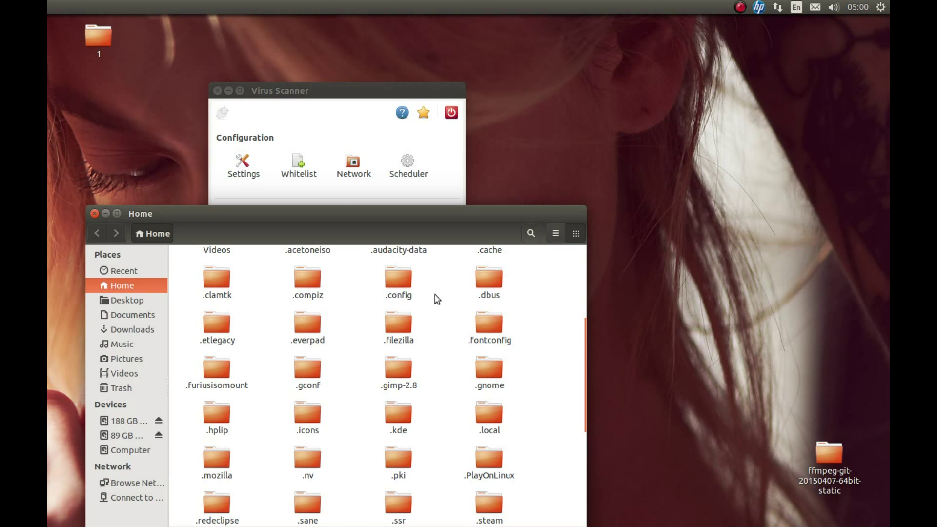
double_click(217, 285)
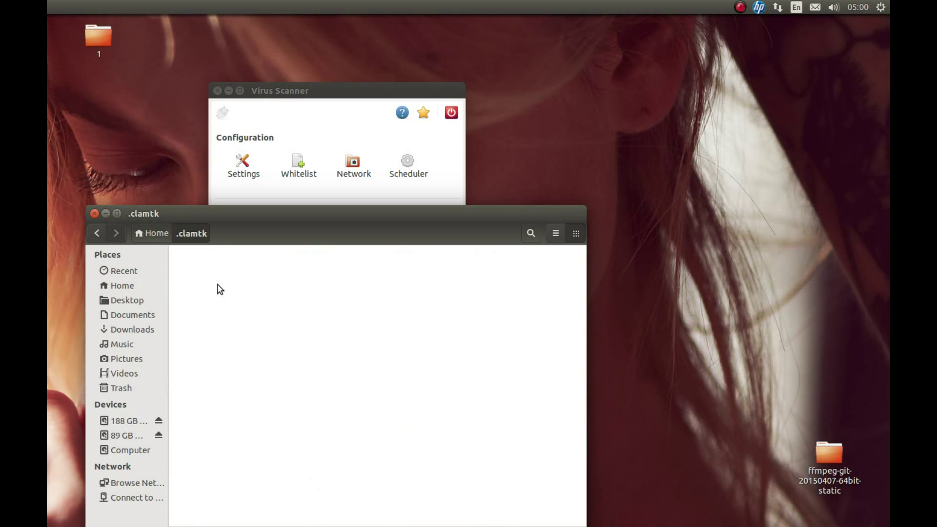
double_click(216, 280)
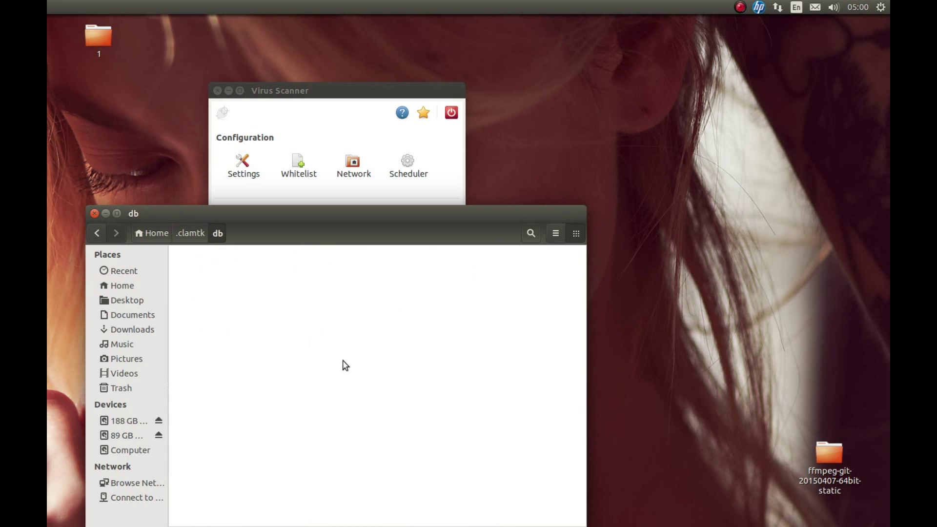
click(204, 233)
click(199, 234)
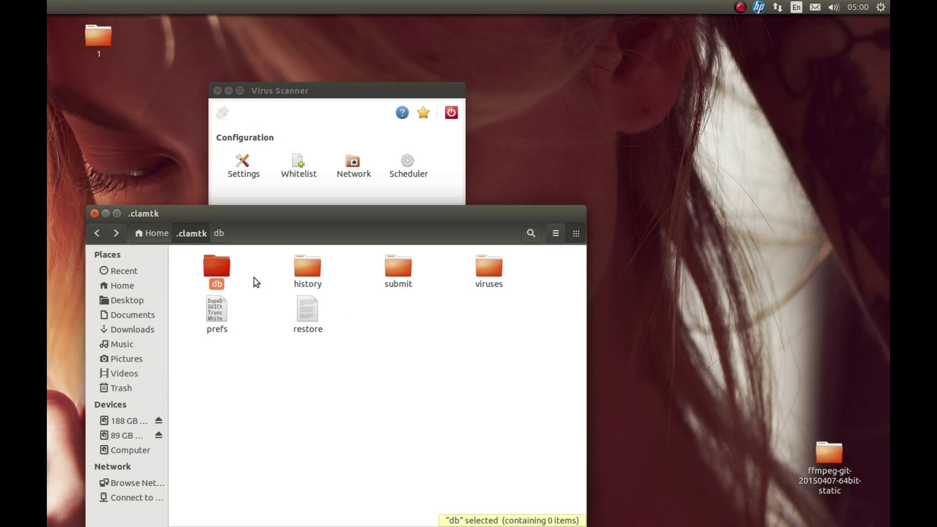
click(232, 267)
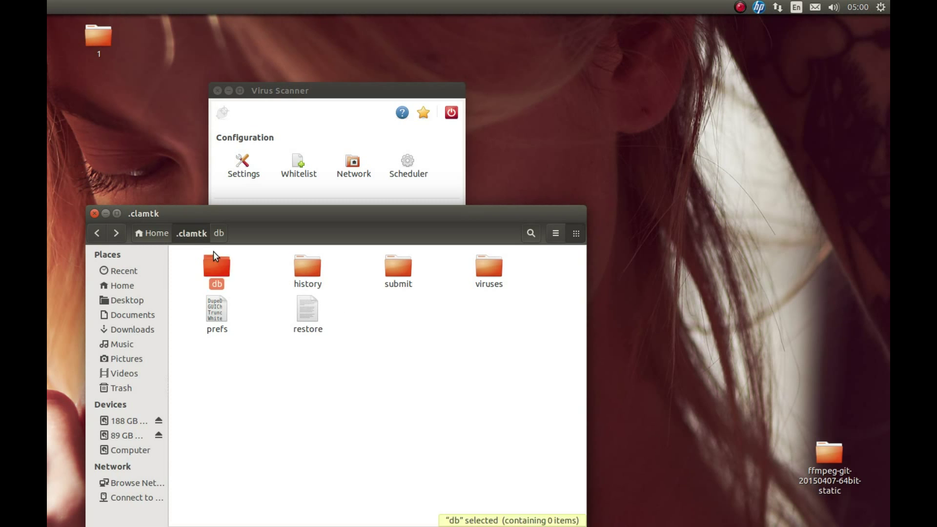
double_click(214, 252)
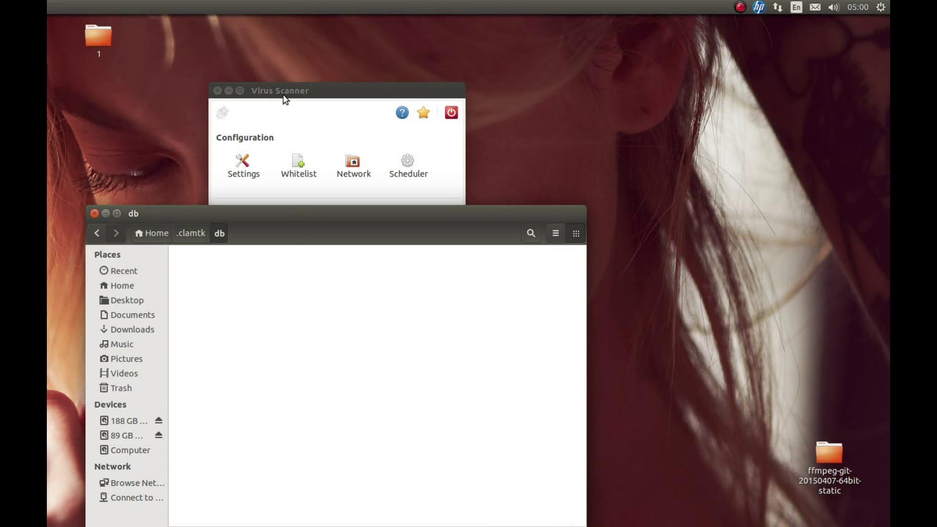
Apply the "My computer automatically receives updates" option in the Update Assistant and return to the main screen.
drag(284, 95, 560, 90)
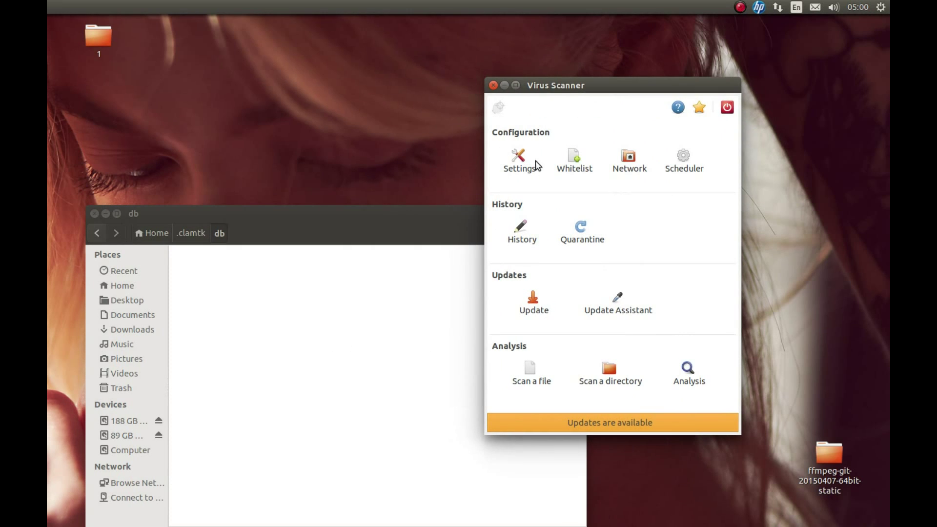
click(618, 303)
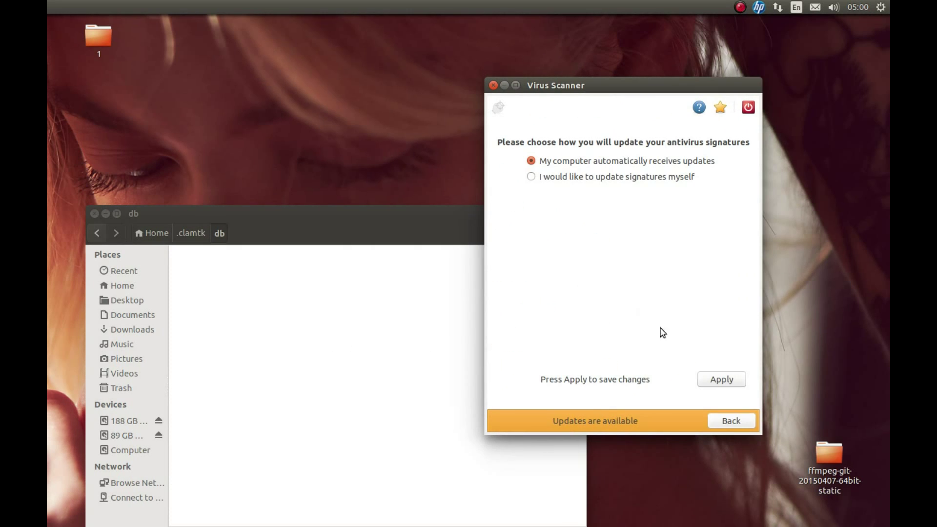
click(732, 378)
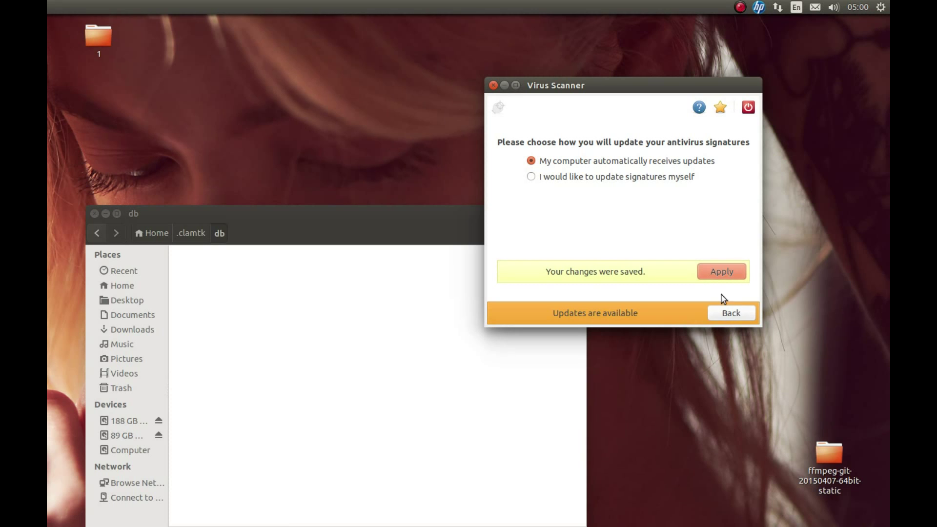
click(731, 313)
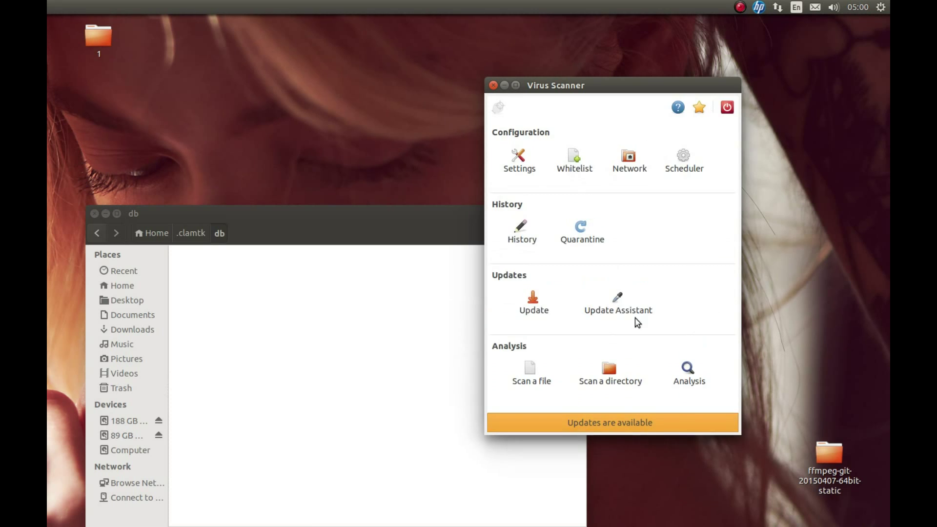
Recheck the contents of the db folder in .clamtk, and close the Virus Scanner.
click(280, 327)
click(172, 233)
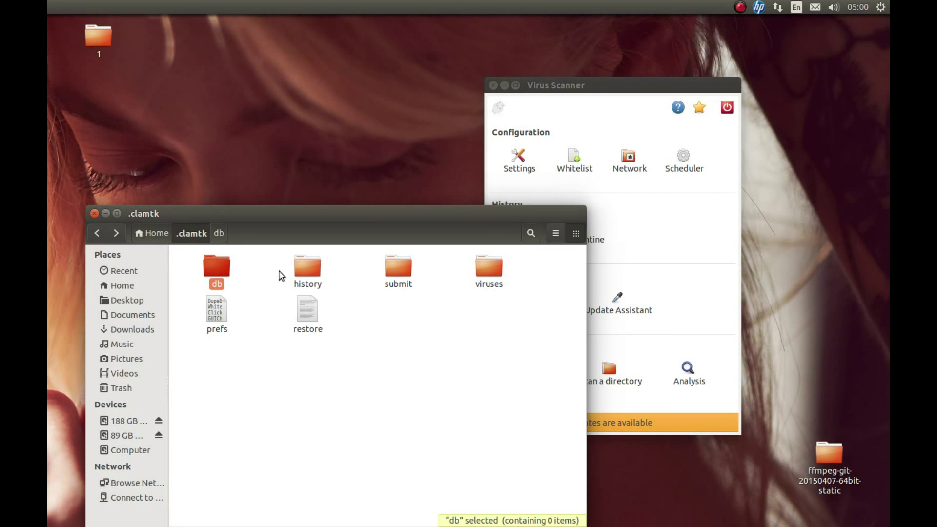
double_click(224, 270)
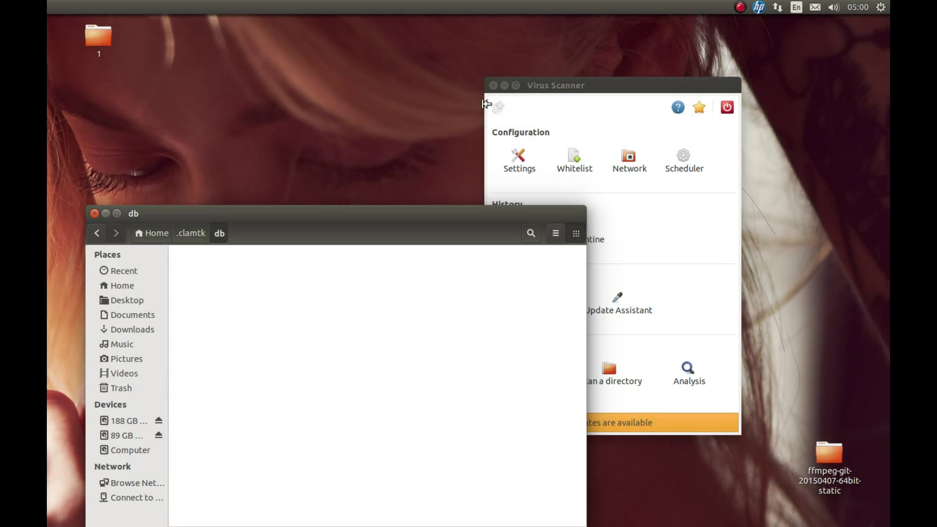
click(493, 86)
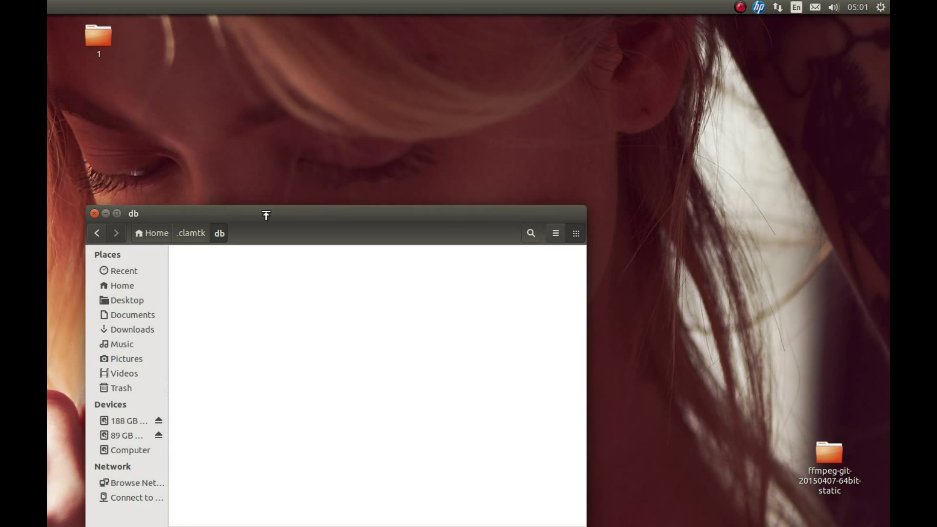
Update the virus definitions in the terminal with sudo freshclam, and close the db folder window.
mouse_move(47, 320)
click(68, 209)
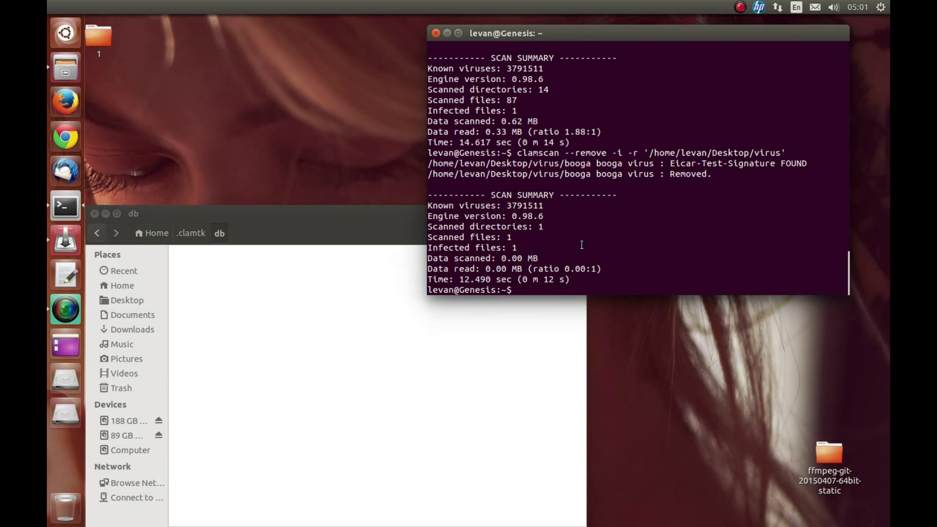
text(c)
key(BackSpace)
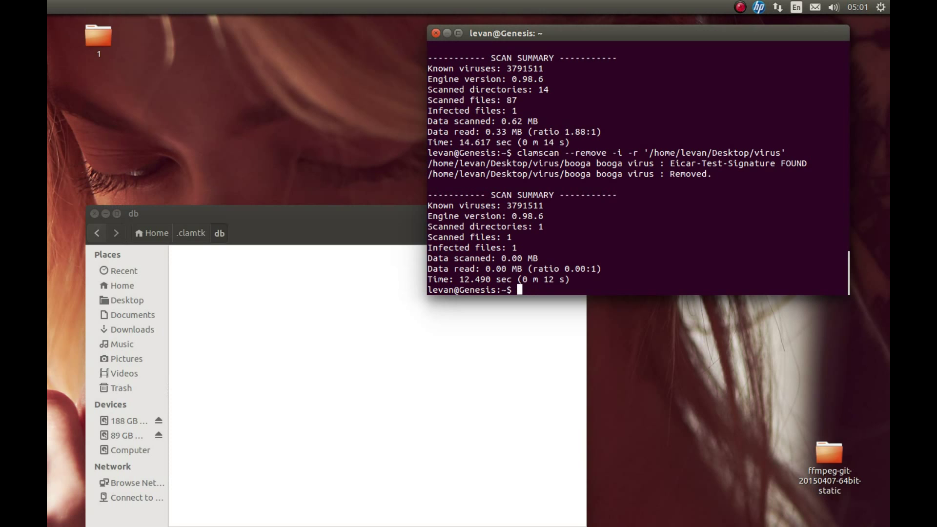
text(sudo freshclam)
key(Return)
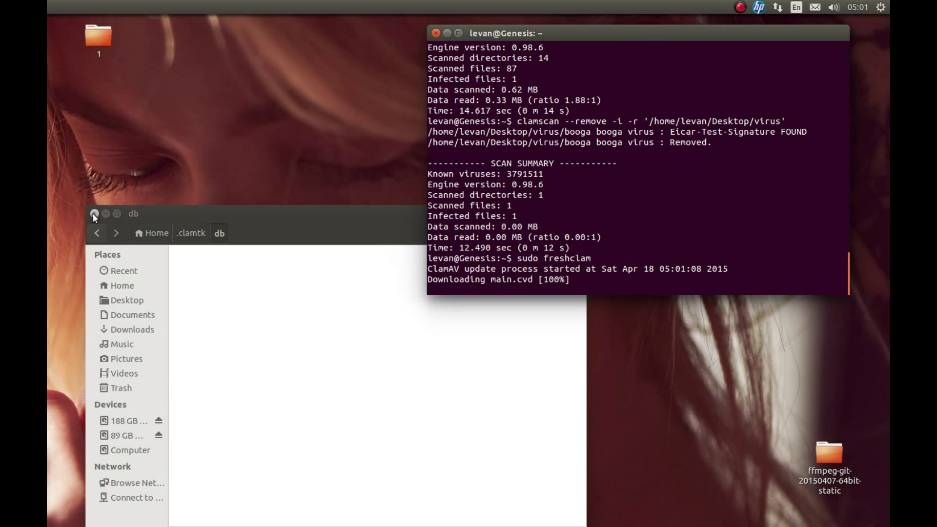
click(229, 245)
key(ctrl+w)
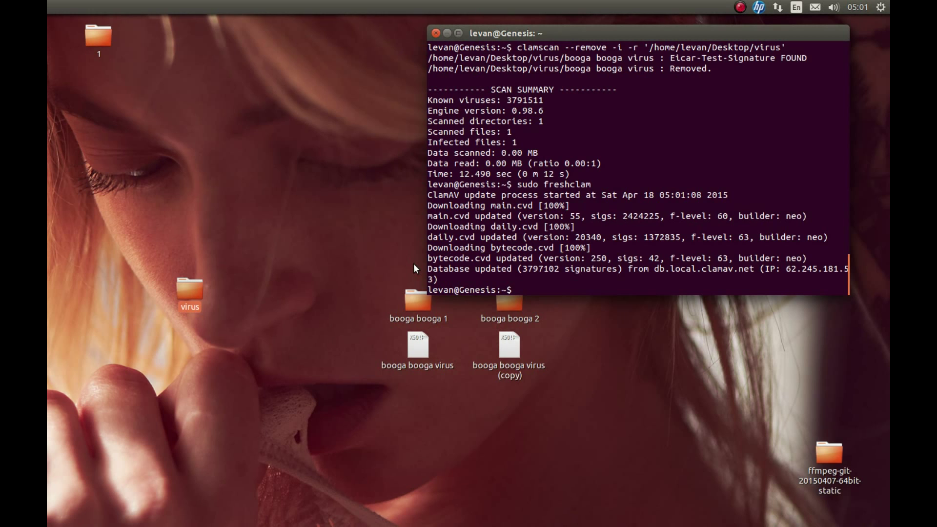
Relaunch ClamTk from the "clamt" application search.
mouse_move(47, 183)
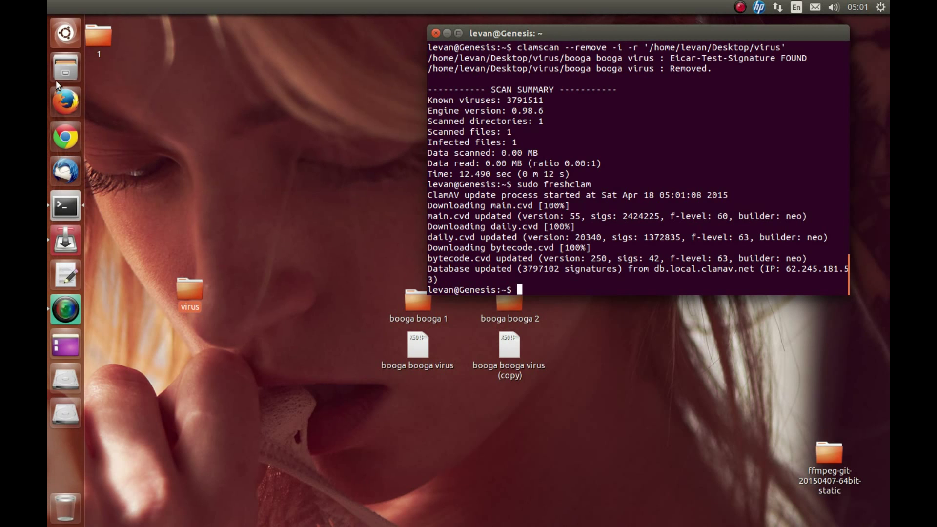
click(70, 40)
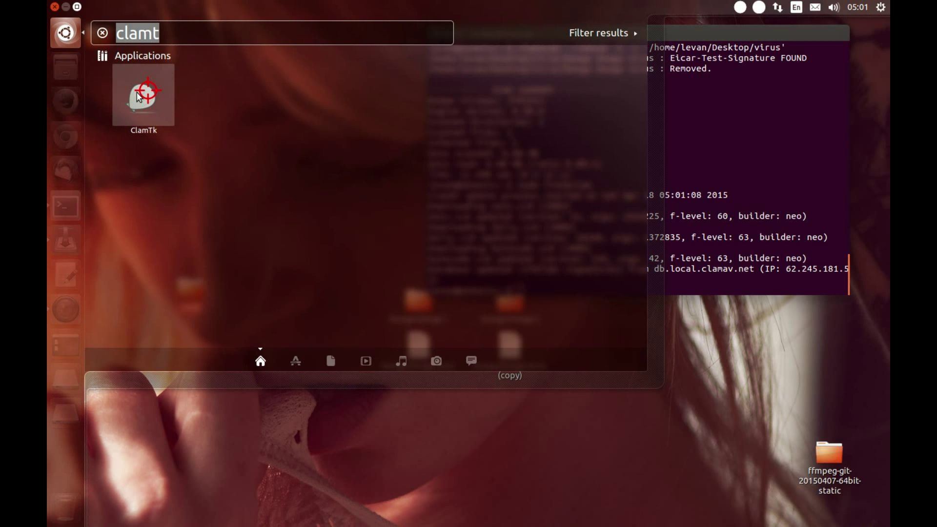
click(166, 119)
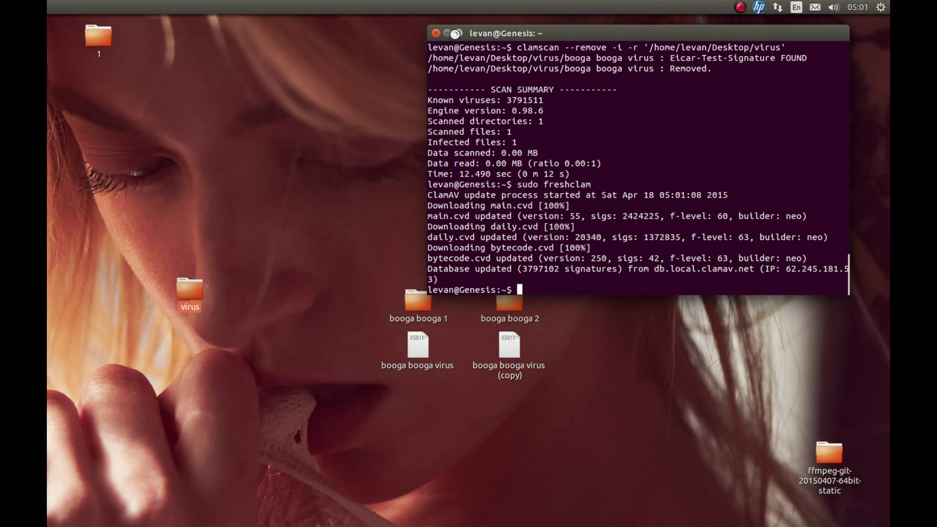
Close the terminal and check the antivirus signatures and graphical interface for available updates.
click(435, 34)
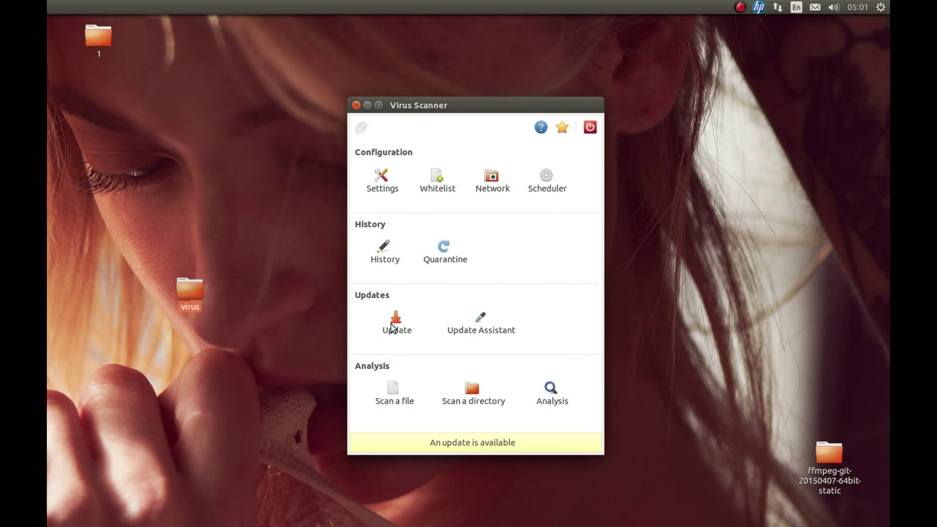
click(395, 324)
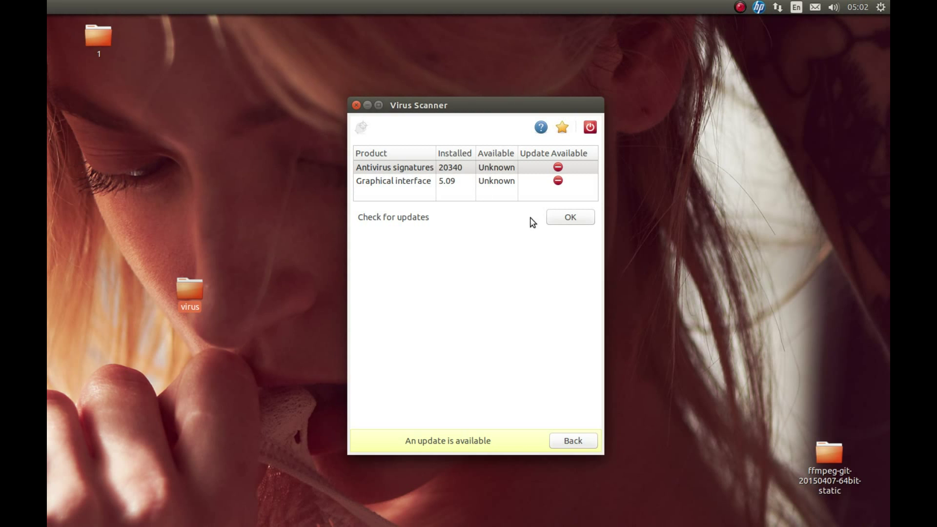
click(553, 218)
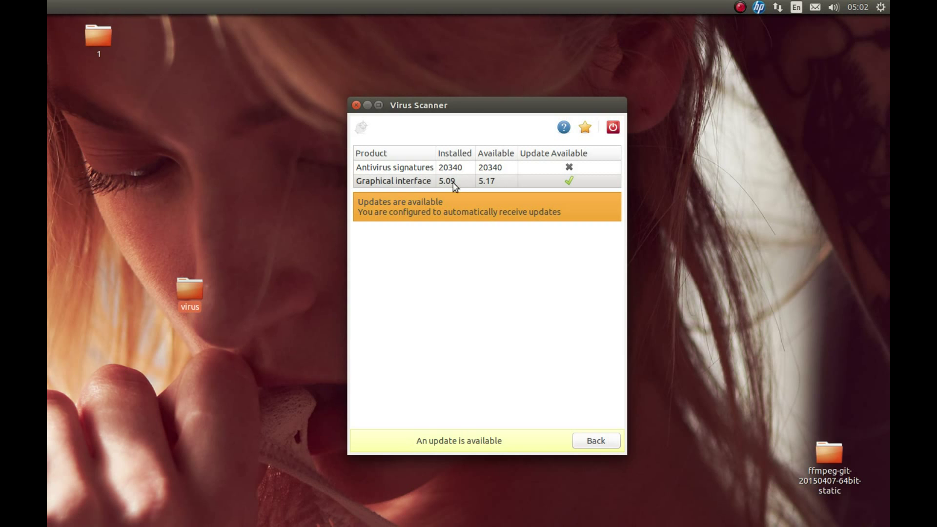
drag(450, 103, 416, 92)
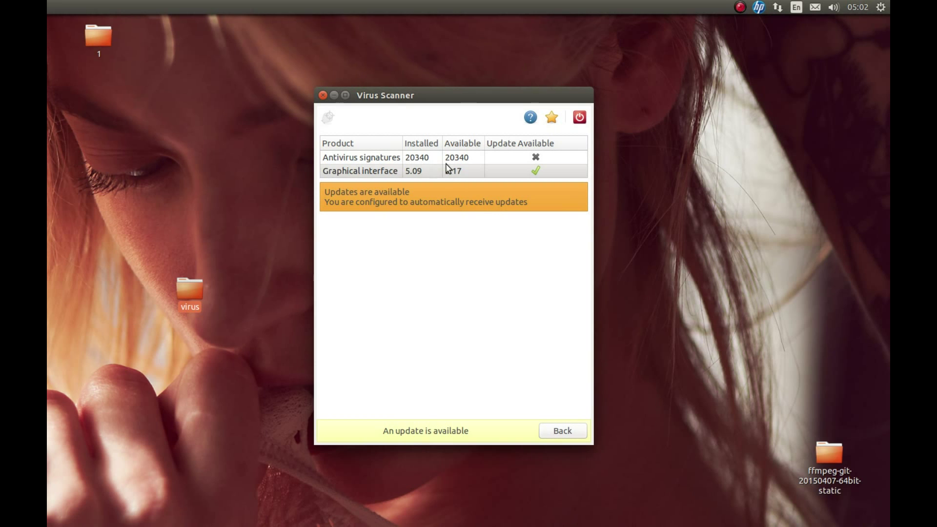
click(428, 158)
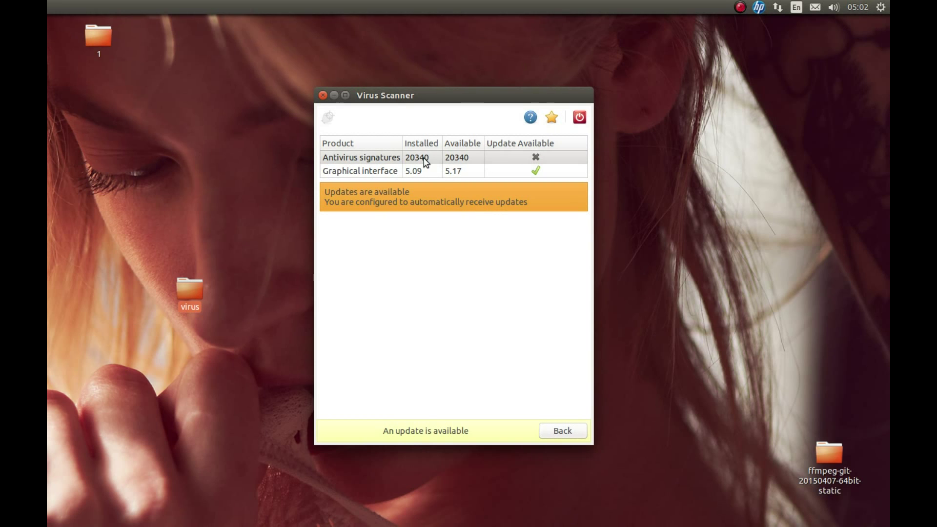
click(563, 430)
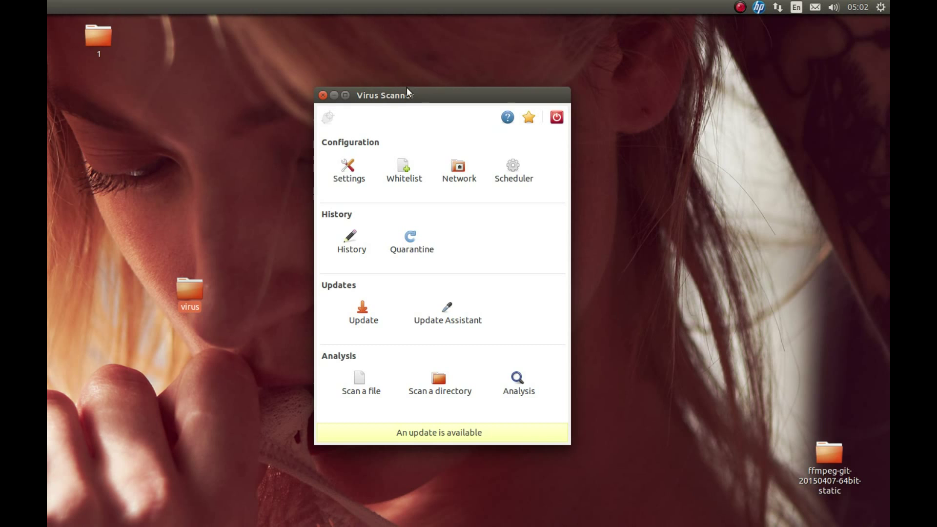
Enable scanning for PUAs, files beginning with a dot, files larger than 20 MB, and directories recursively in the scanner settings.
drag(406, 88, 527, 79)
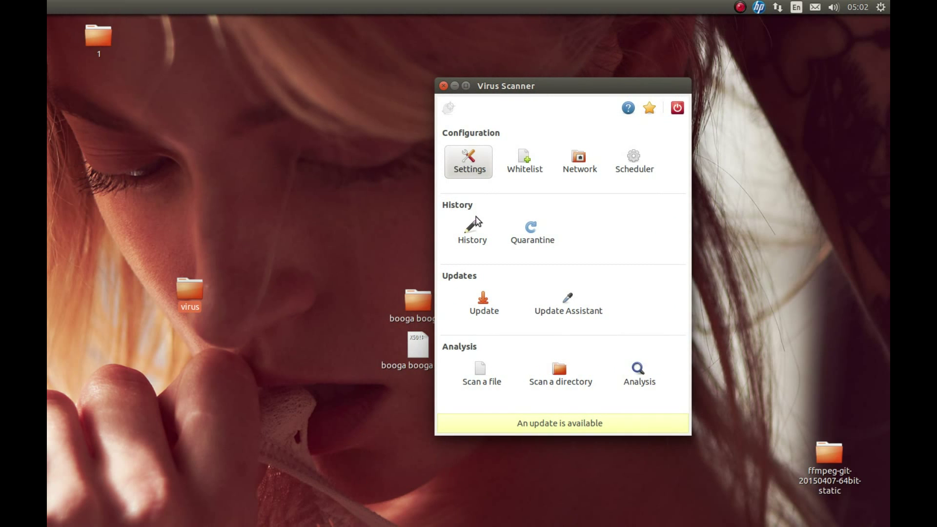
double_click(459, 168)
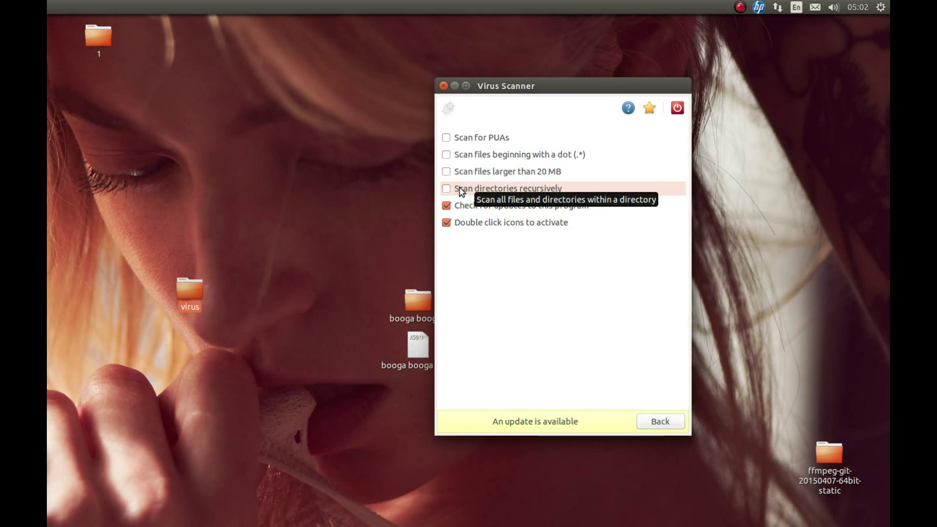
click(461, 190)
click(484, 171)
click(484, 154)
click(481, 139)
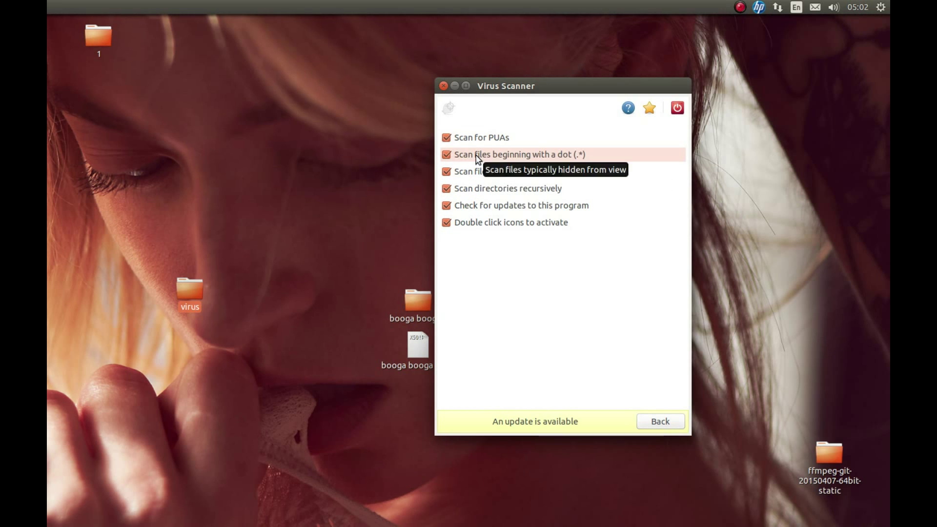
click(659, 422)
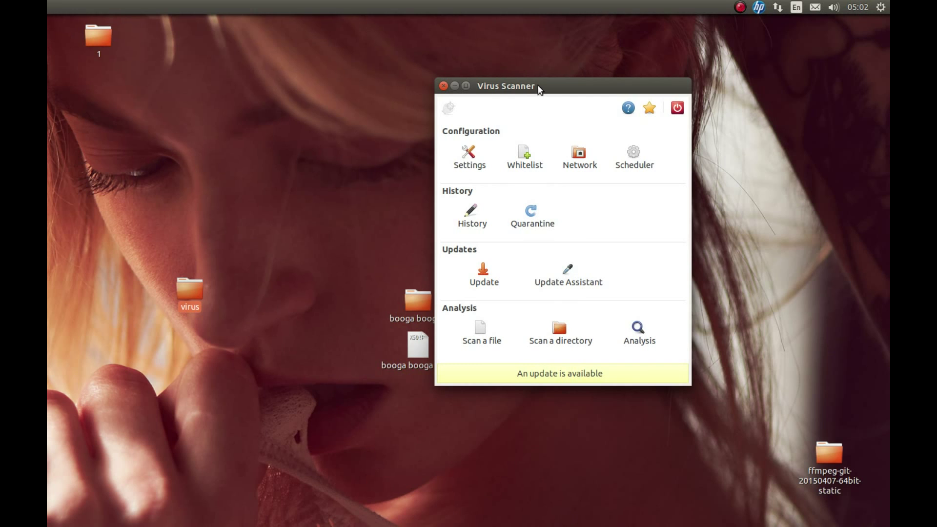
Scan the Desktop file "booga booga virus" for threats and enlarge the scan results window.
drag(538, 90, 616, 96)
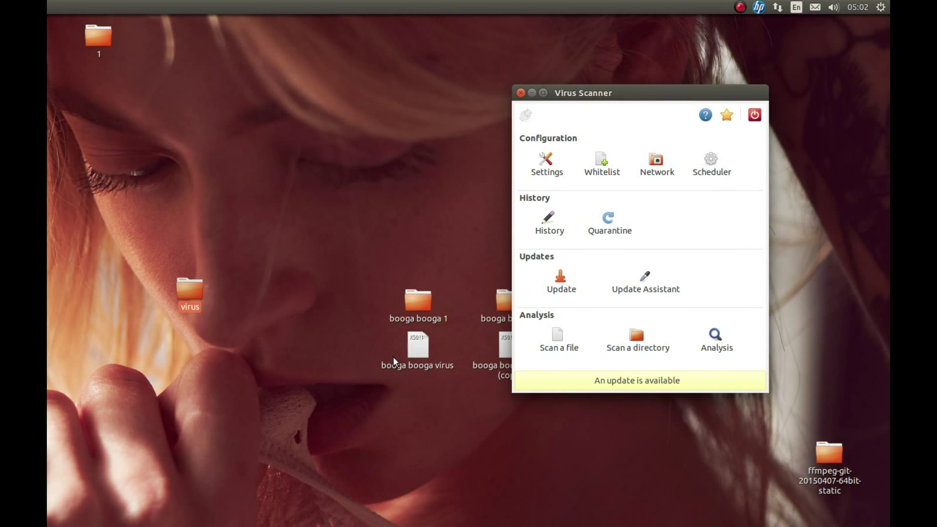
click(555, 342)
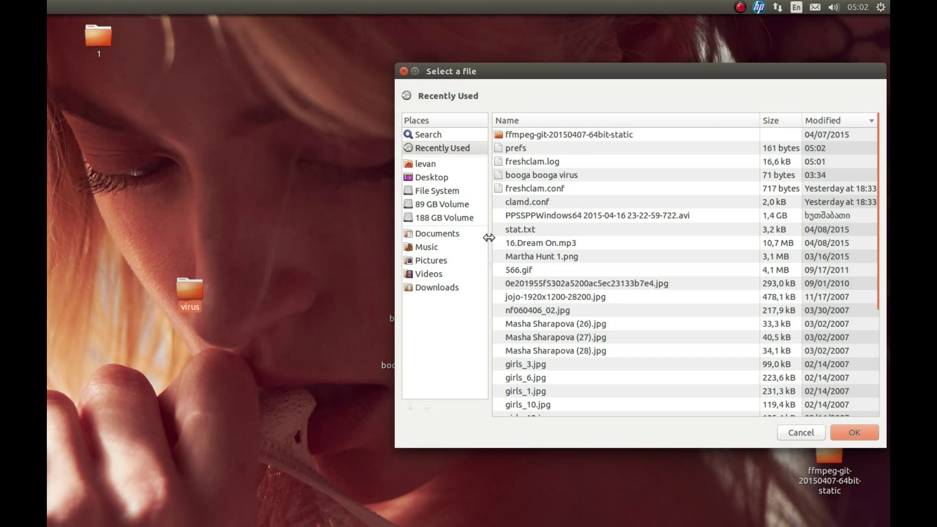
click(450, 176)
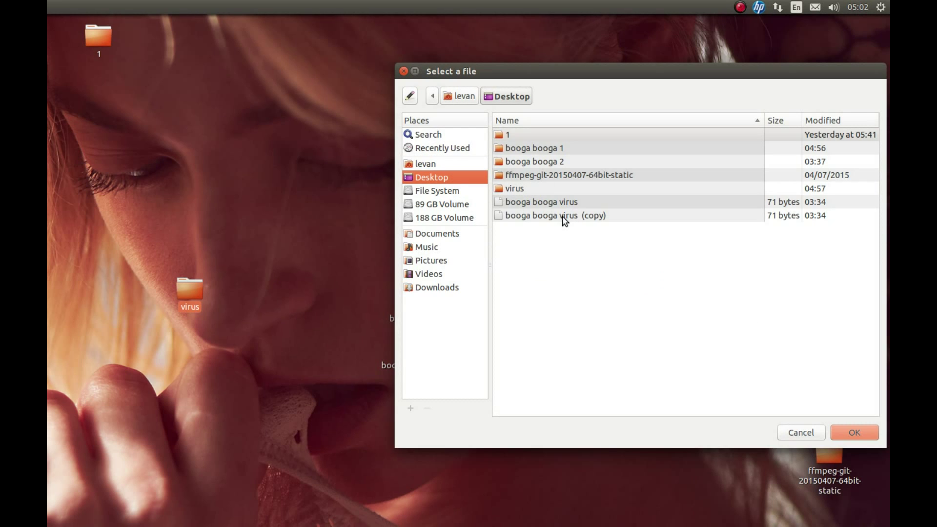
click(555, 203)
click(854, 432)
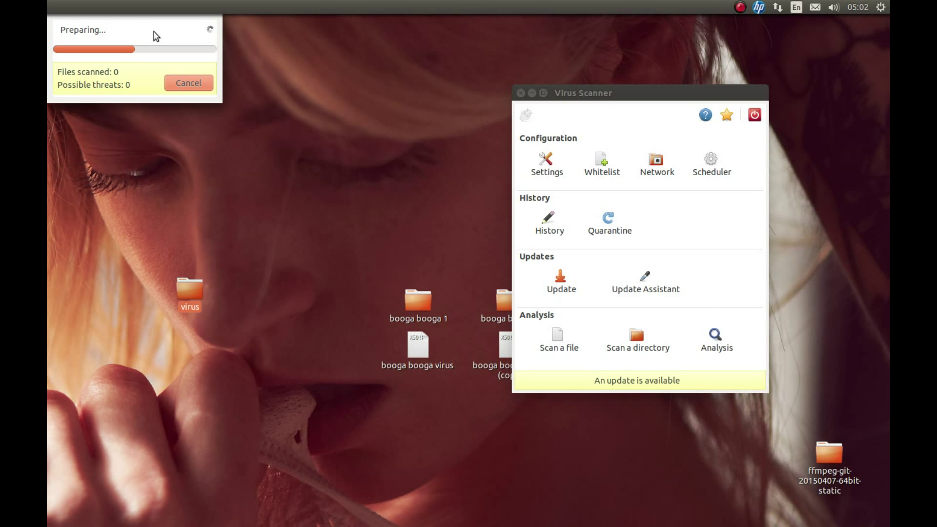
drag(131, 34, 250, 126)
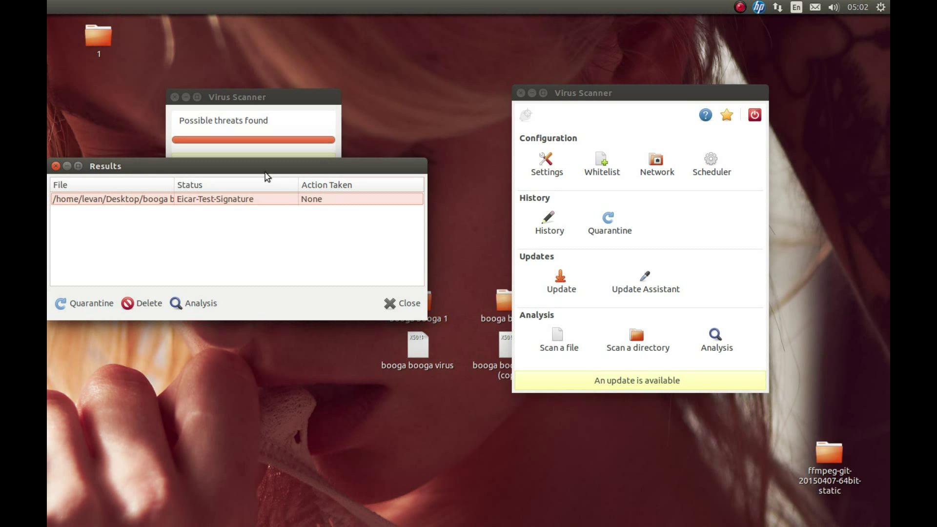
drag(235, 171, 326, 168)
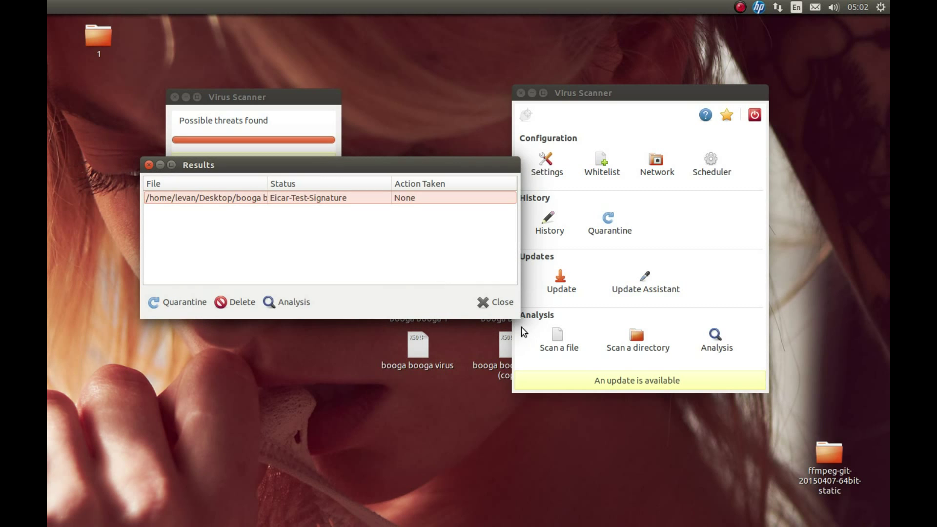
drag(519, 318, 561, 420)
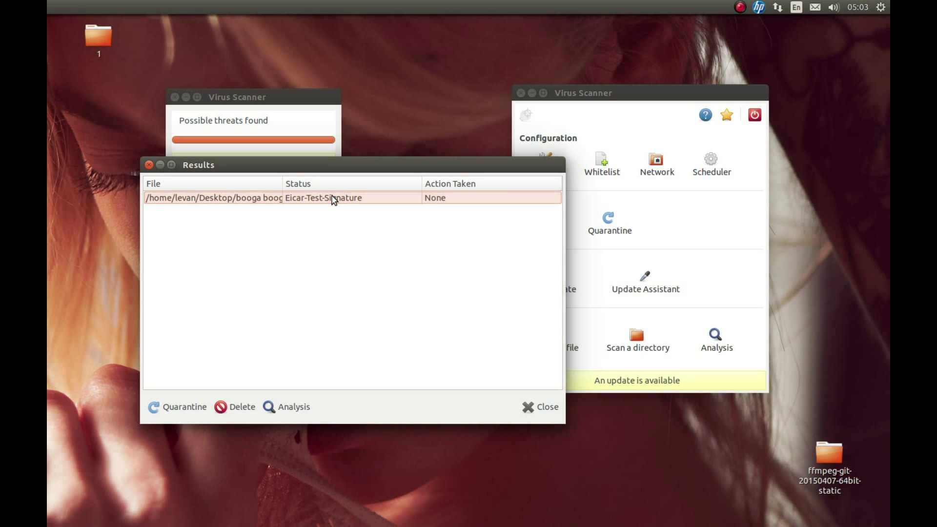
Select the detected file in the scan results and check its reputation with Analysis.
click(258, 201)
click(286, 406)
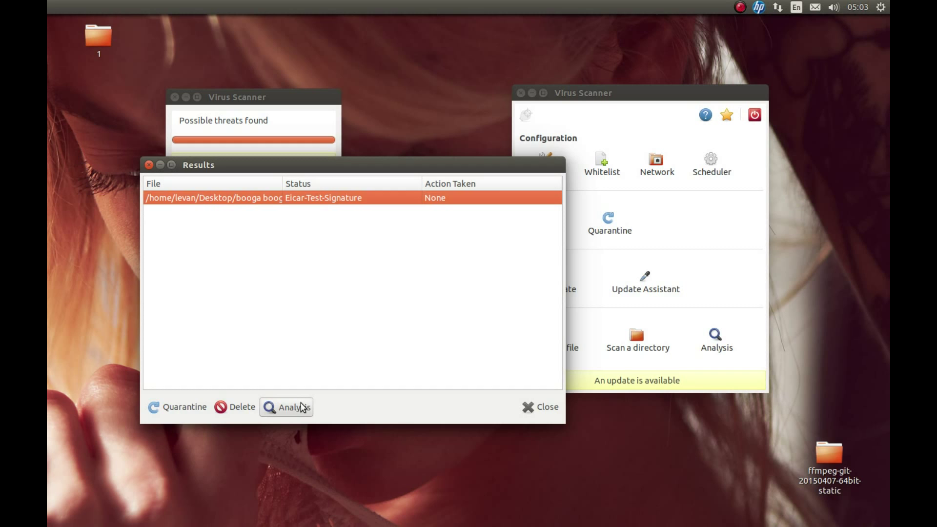
drag(285, 333, 362, 251)
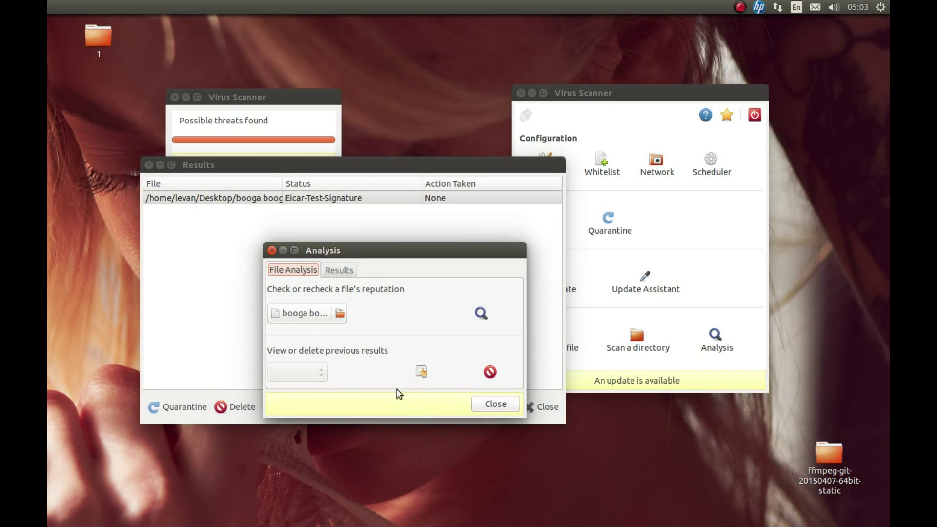
click(483, 316)
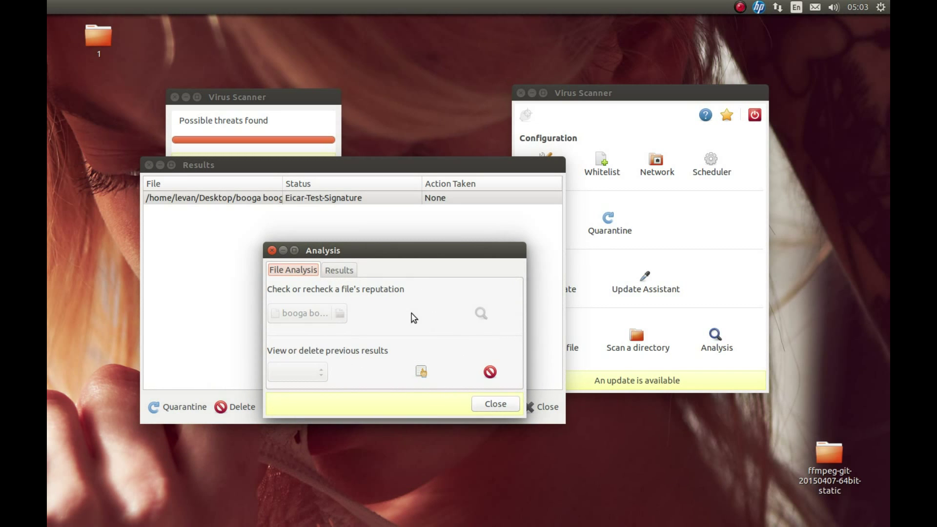
Examine each antivirus vendor's verdict in the analysis results, sort them by vendor, and close the analysis.
click(342, 272)
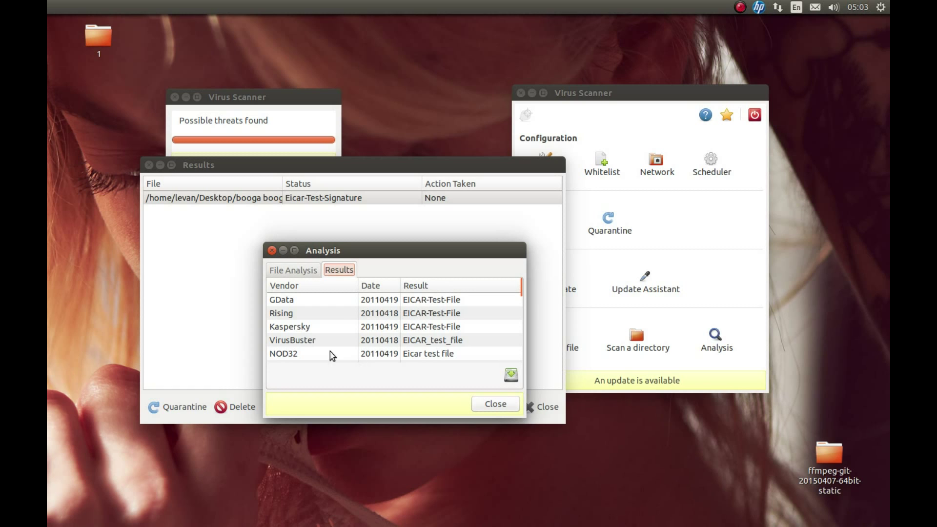
scroll(345, 339, down, 6)
scroll(429, 353, down, 1)
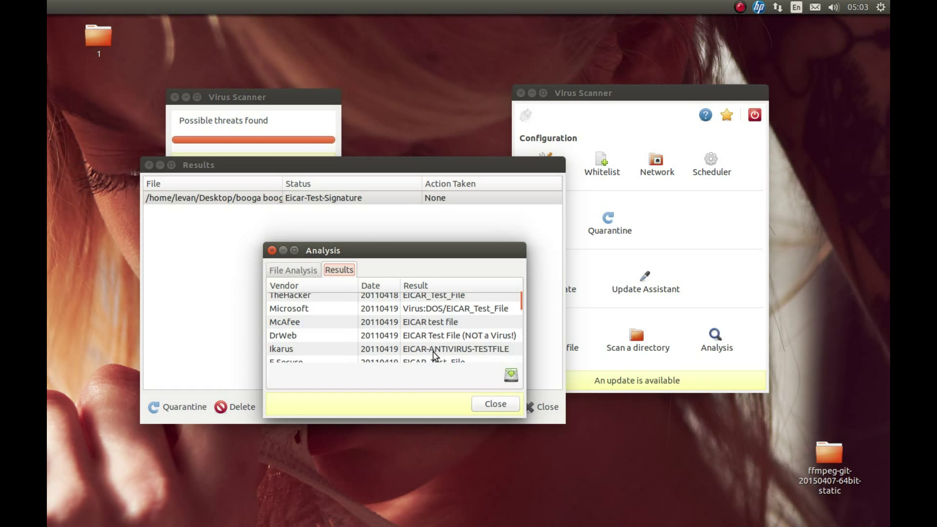
scroll(441, 344, down, 2)
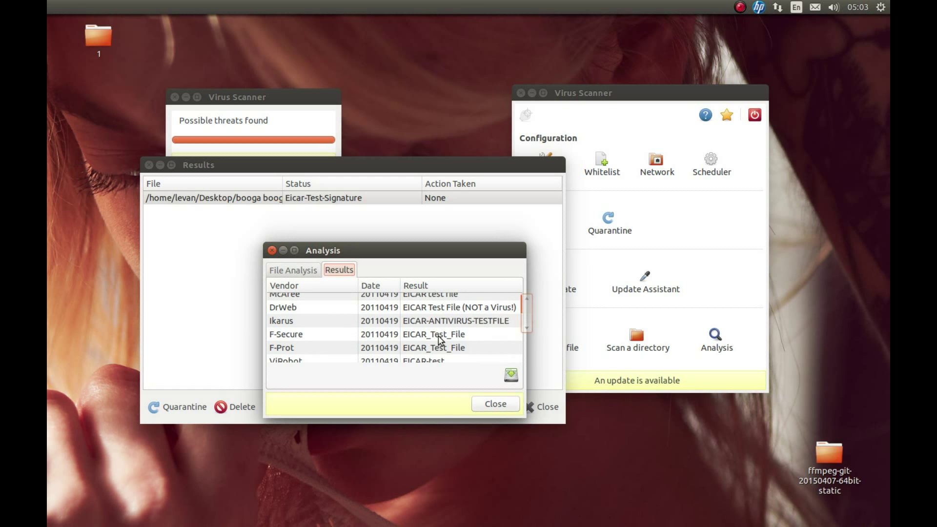
scroll(457, 346, down, 1)
scroll(458, 346, down, 4)
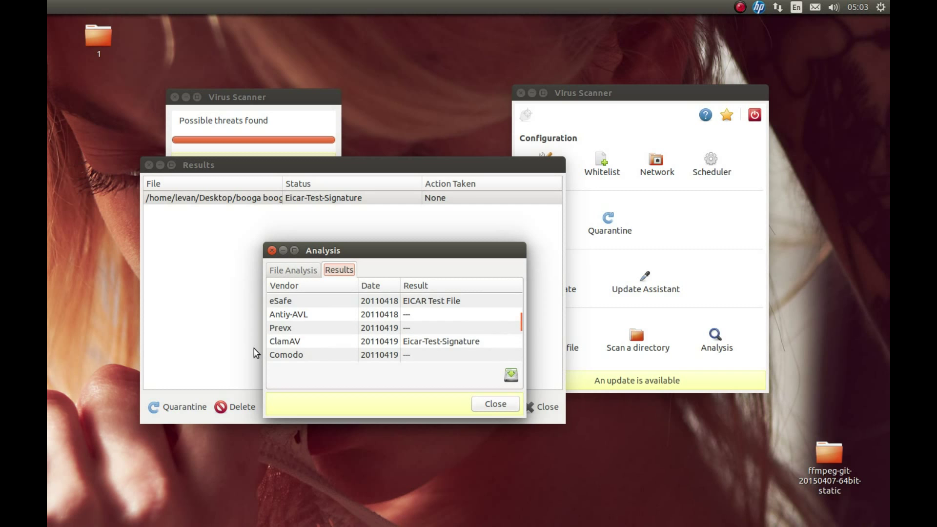
scroll(310, 338, up, 4)
scroll(311, 340, down, 3)
scroll(310, 340, up, 1)
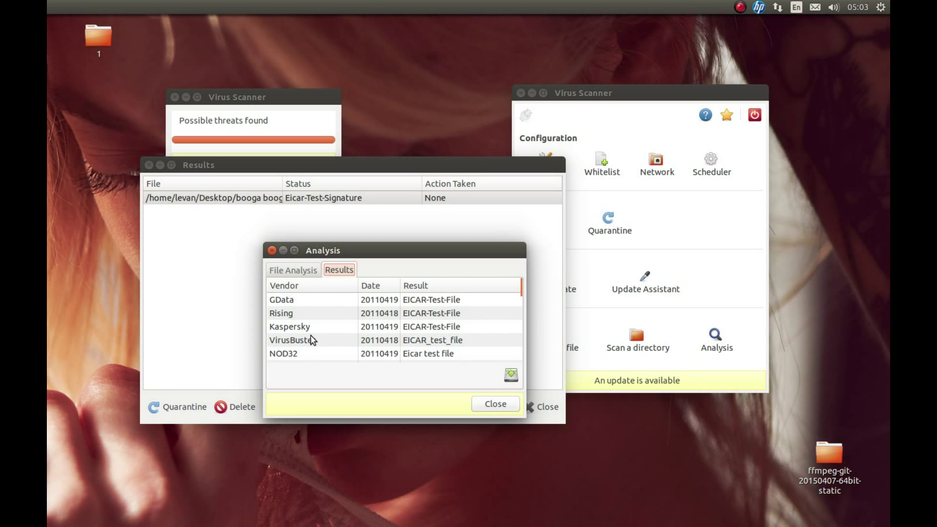
click(303, 287)
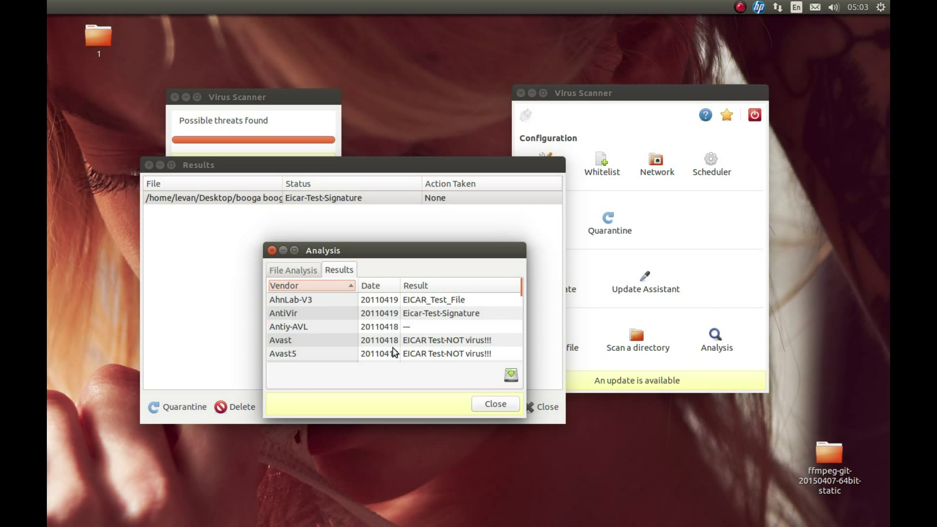
scroll(418, 335, down, 5)
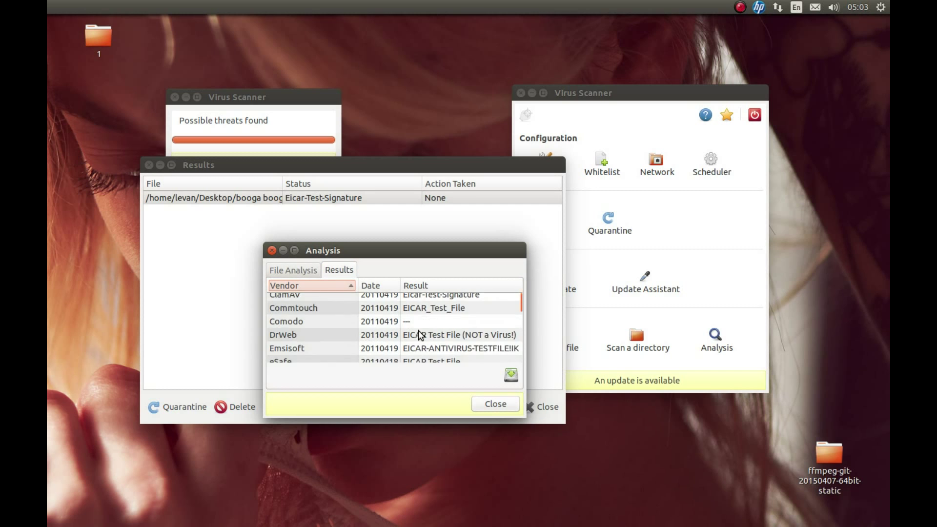
click(497, 404)
Delete the infected "booga booga virus" file from the scan results and close the scan windows.
click(236, 407)
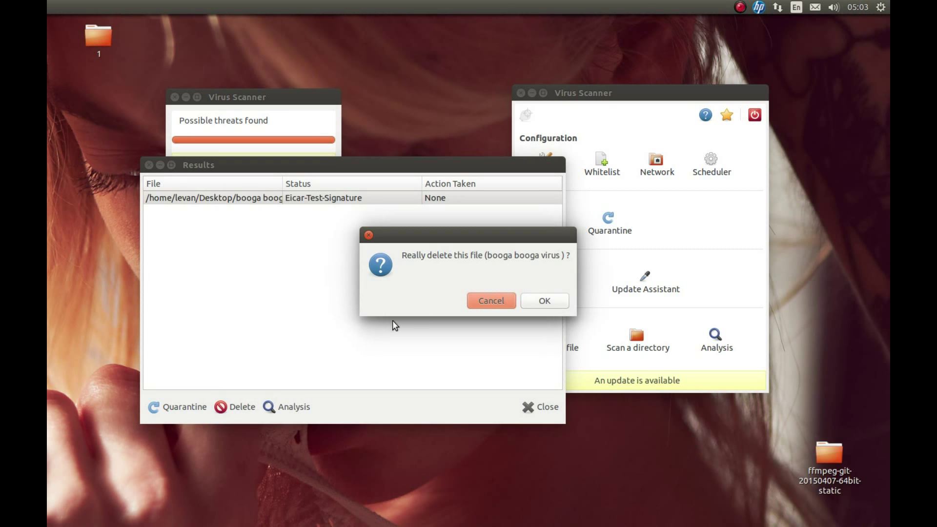
click(525, 299)
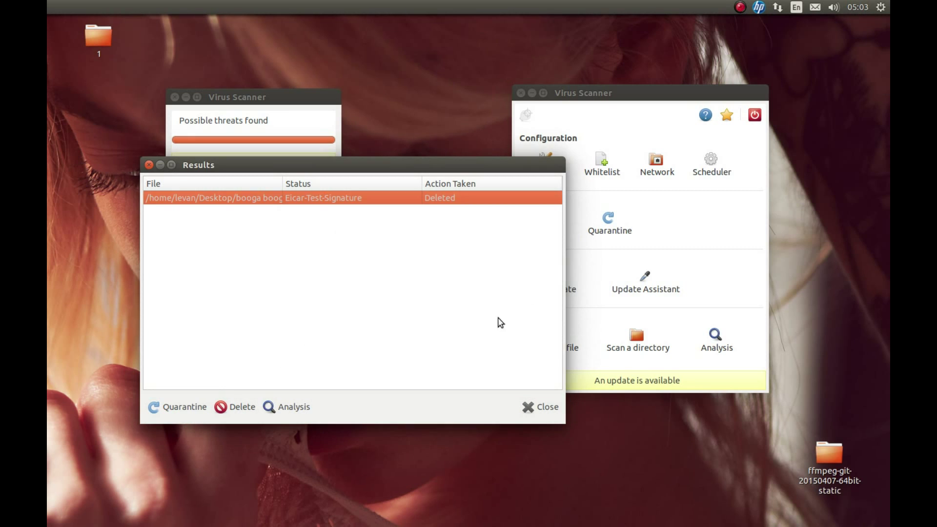
click(150, 165)
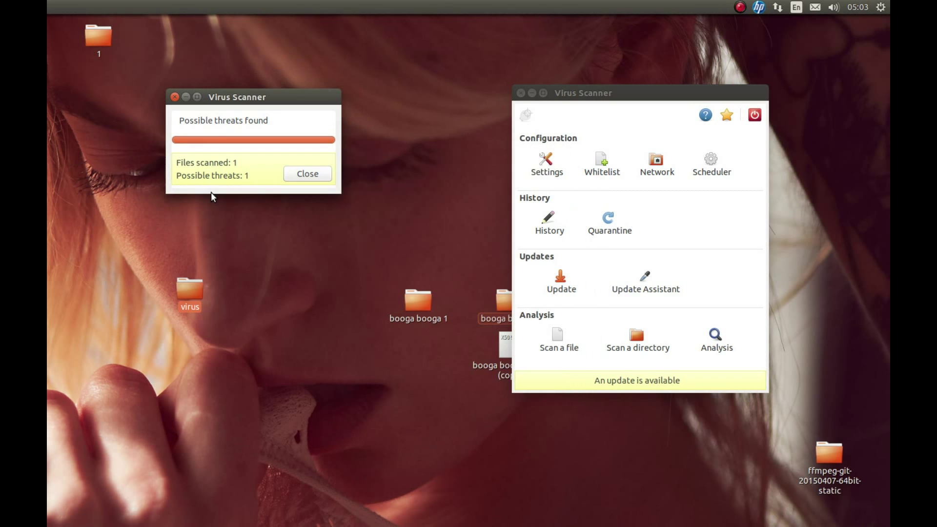
click(311, 174)
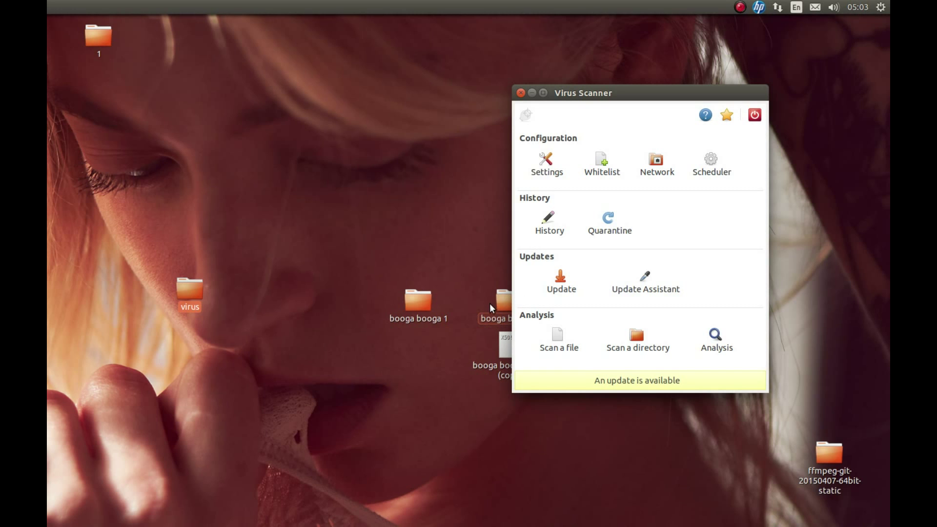
Move the scanner window clear of the Desktop folders and run a directory scan for threats on the Desktop.
drag(612, 96, 658, 88)
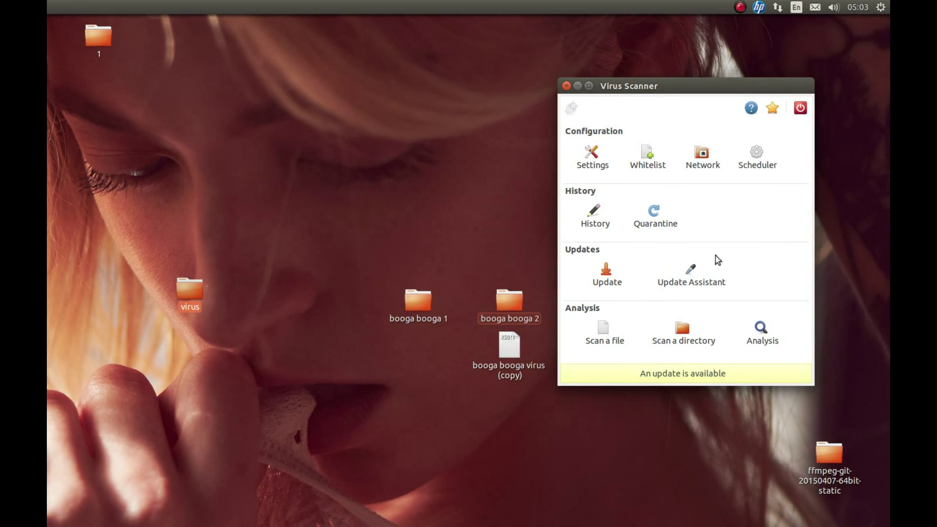
click(681, 335)
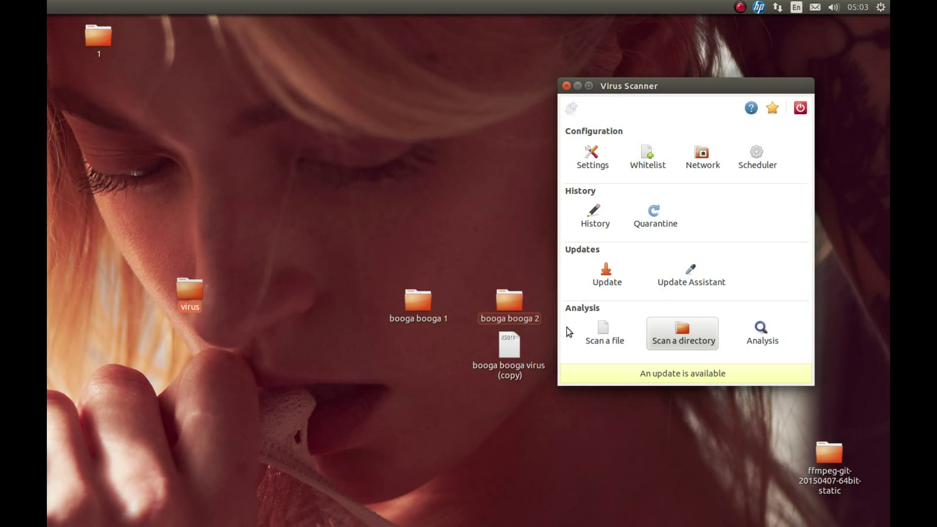
click(670, 333)
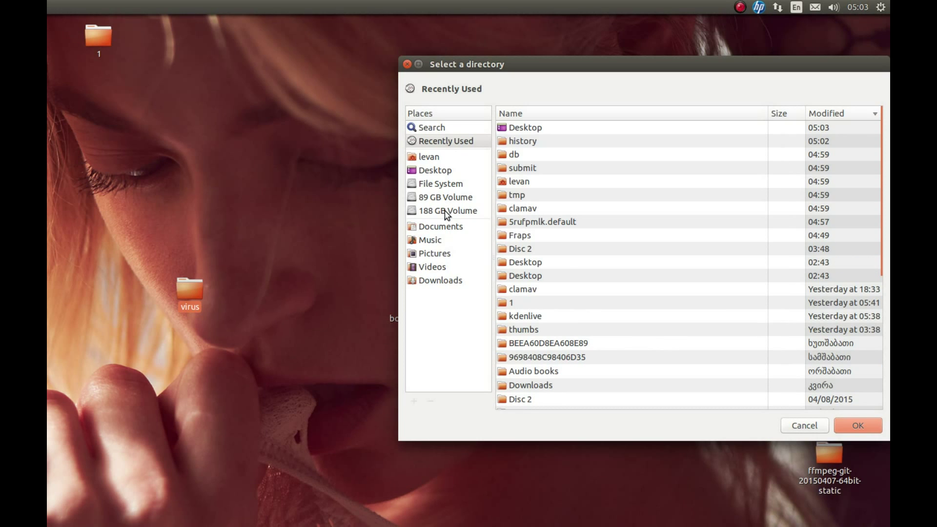
click(444, 174)
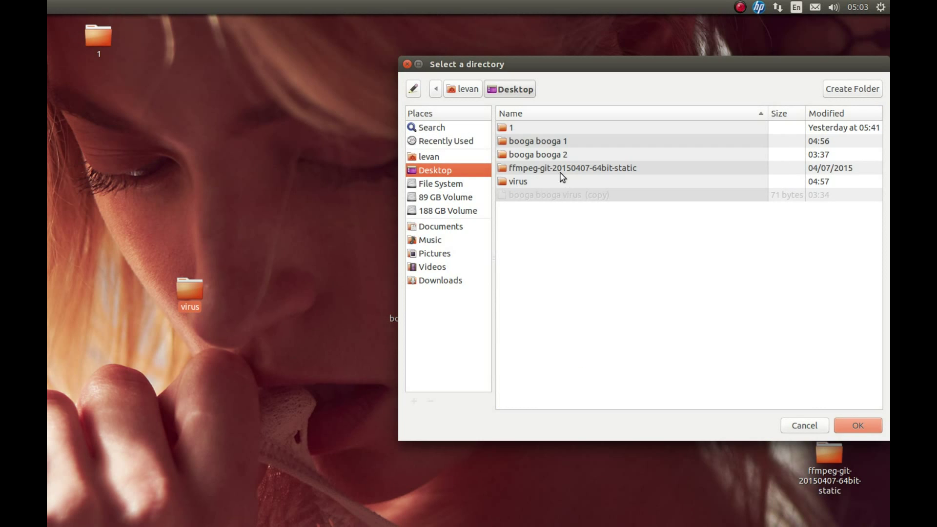
double_click(540, 157)
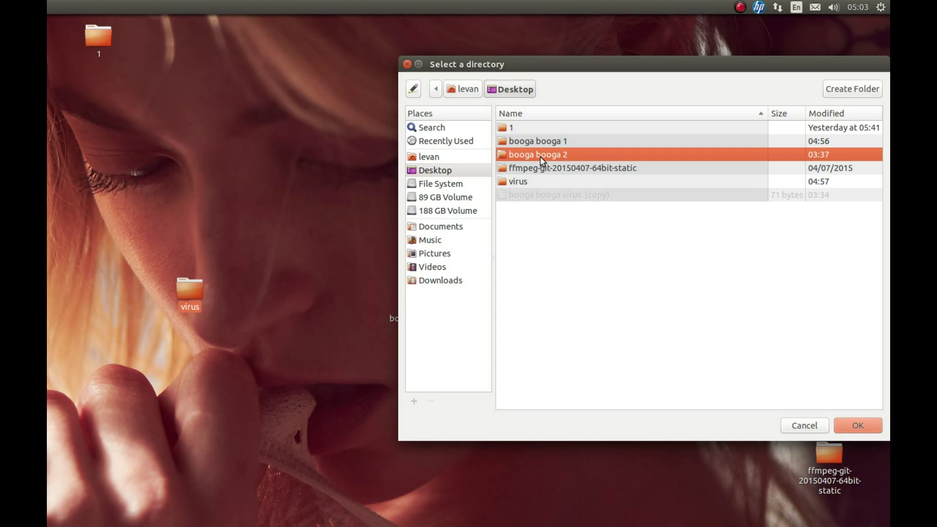
click(512, 90)
click(859, 427)
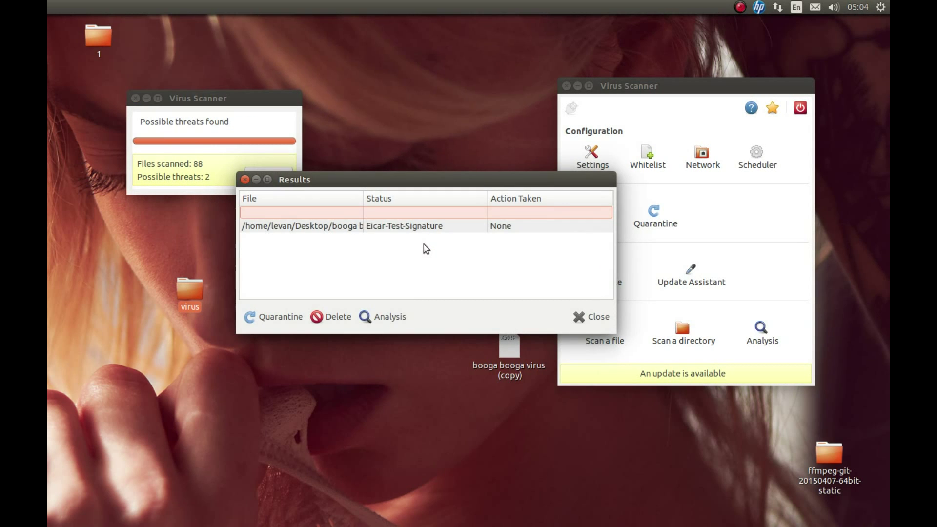
Delete the infected "booga booga virus (copy)" file found by the directory scan and close the results and scan windows.
click(401, 228)
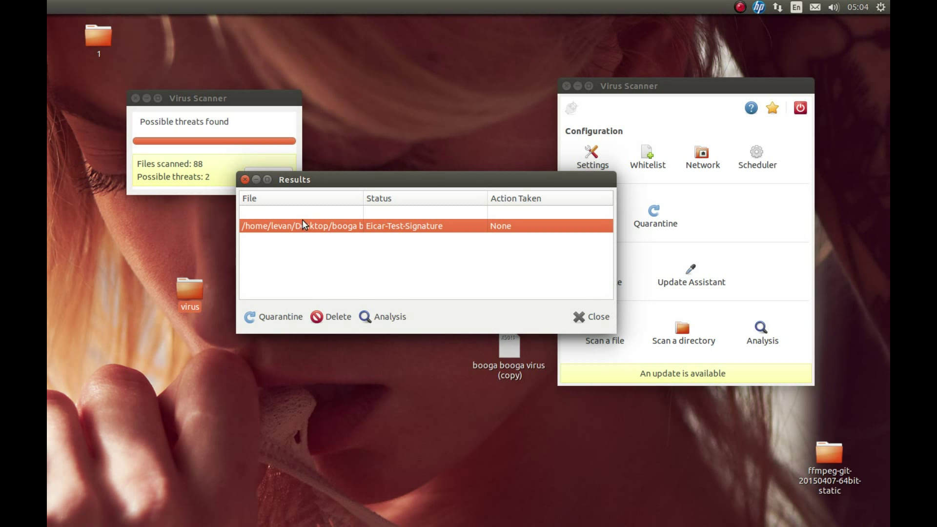
click(325, 317)
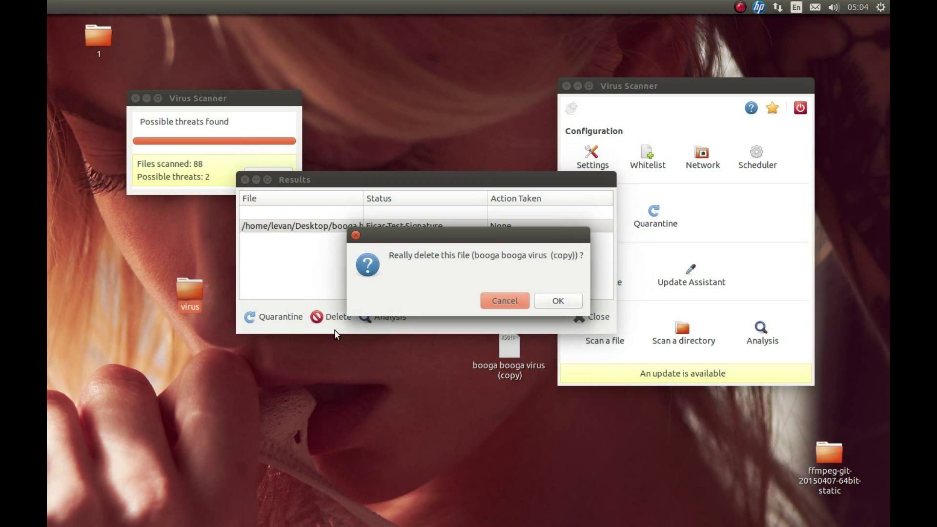
click(554, 300)
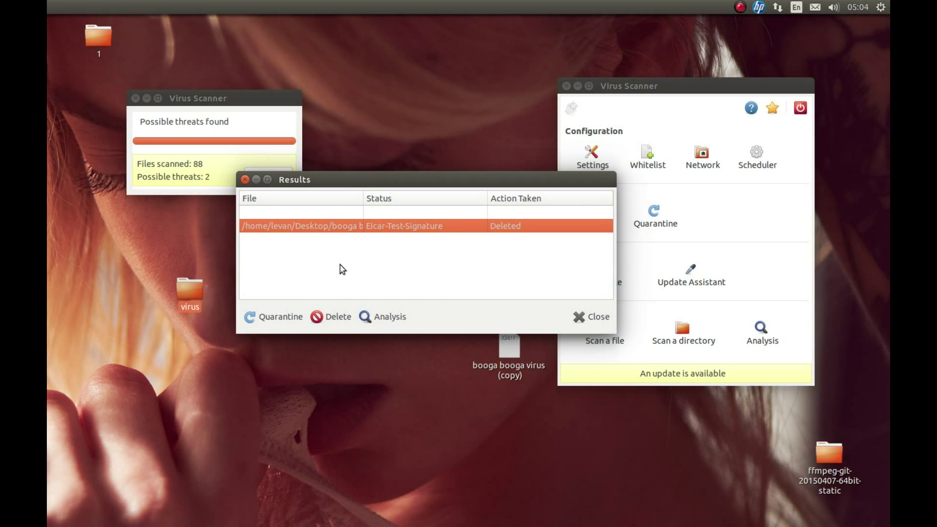
click(244, 179)
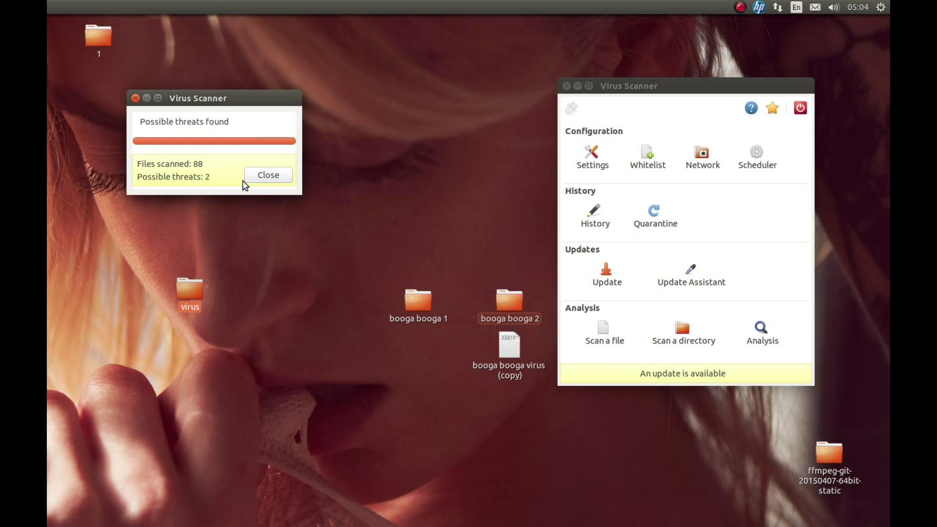
click(285, 181)
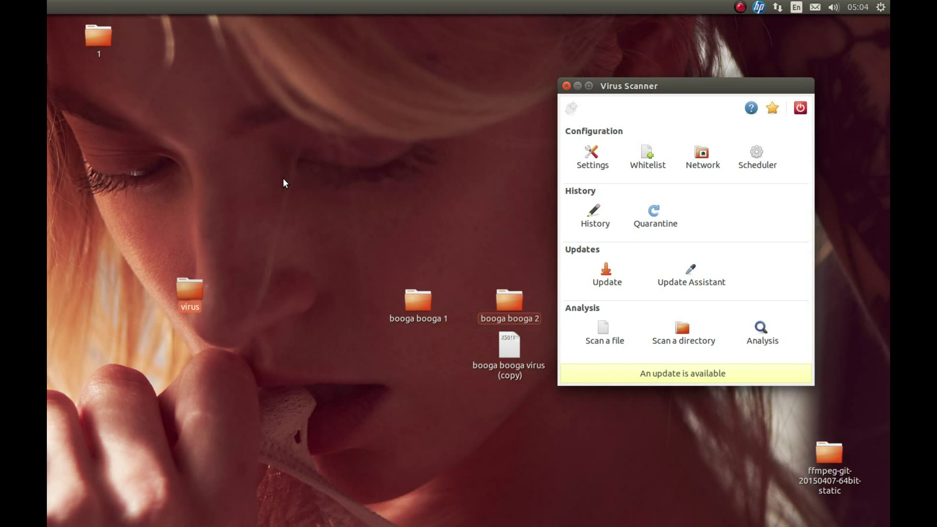